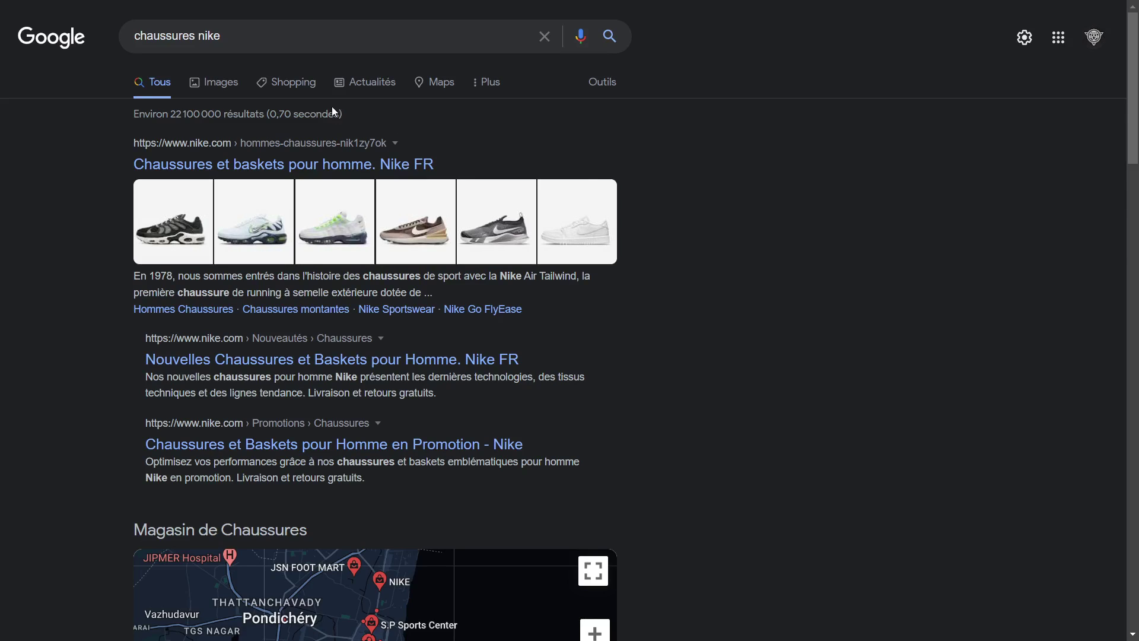
Examine the Google results for "chaussures nike", including the query suggestions and competing shop listings.
left_click(273, 43)
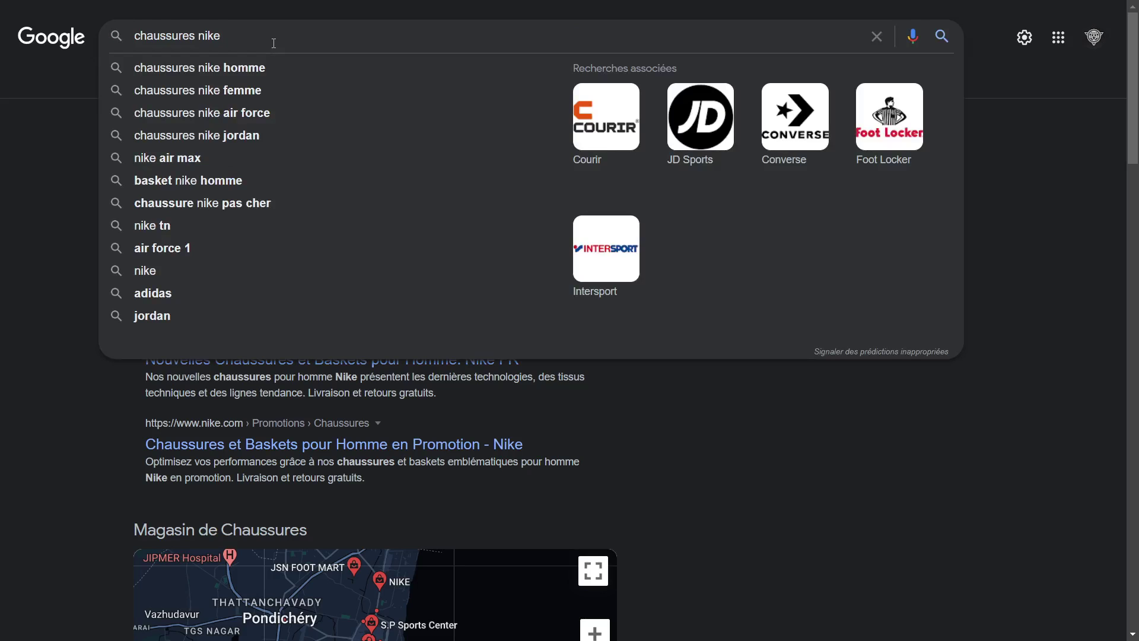
left_click_drag(245, 41, 135, 46)
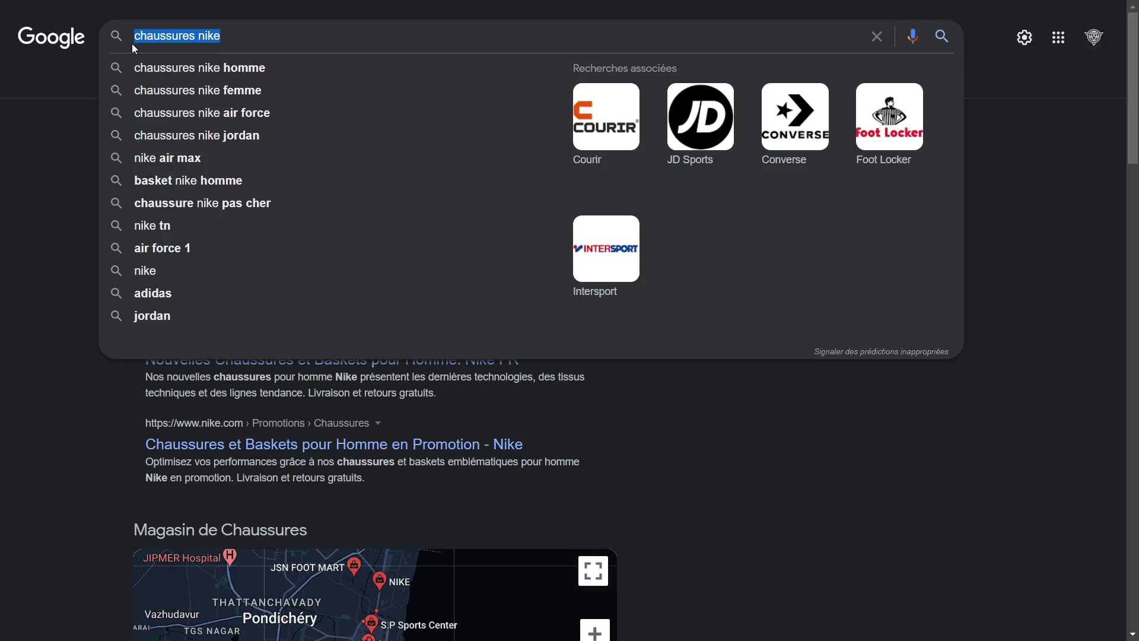
left_click(745, 428)
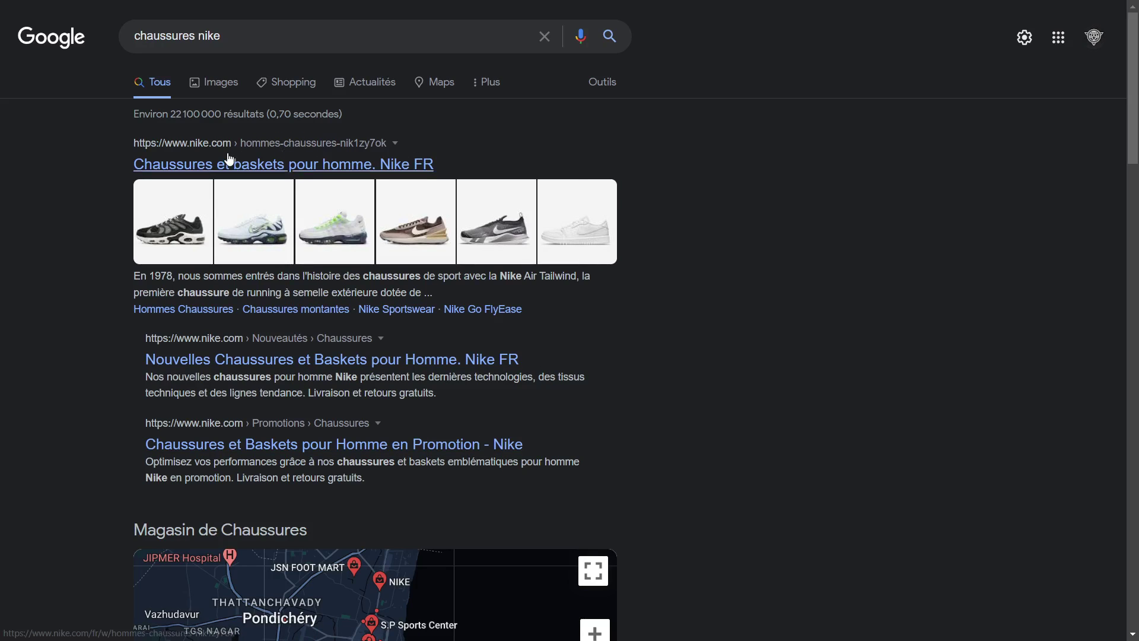
scroll(735, 187, "down", 8)
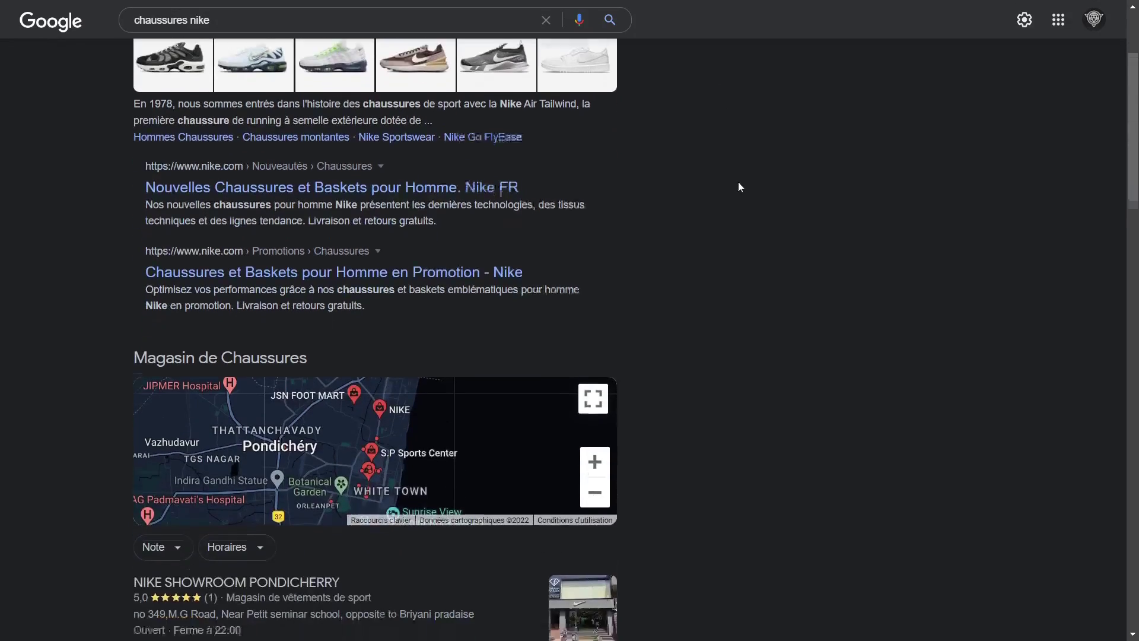
scroll(738, 187, "down", 15)
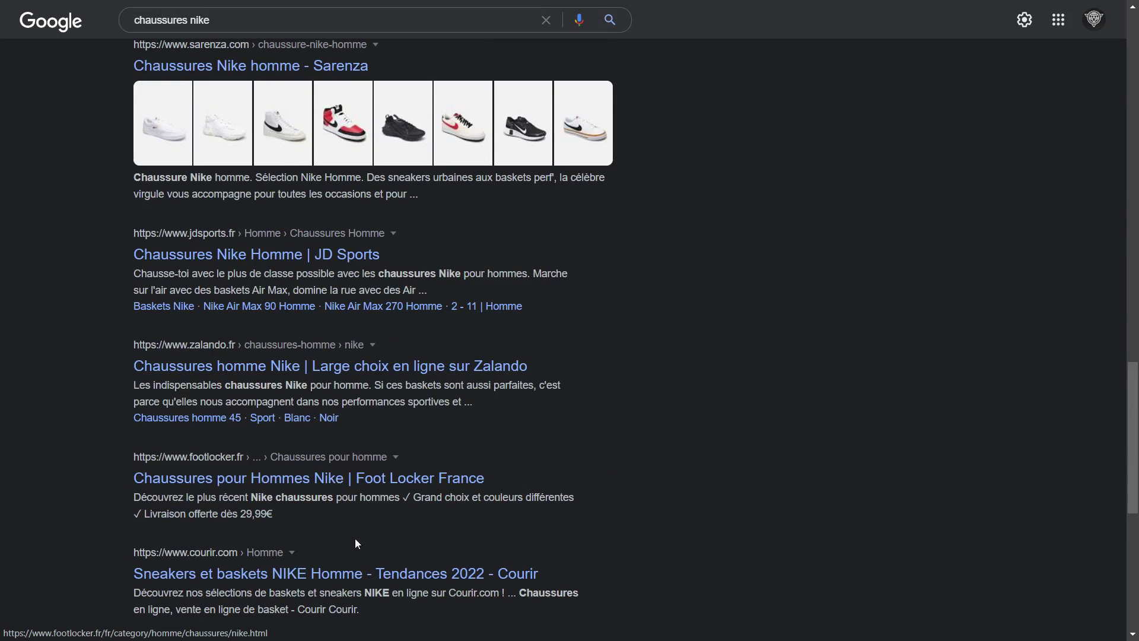
scroll(704, 342, "up", 15)
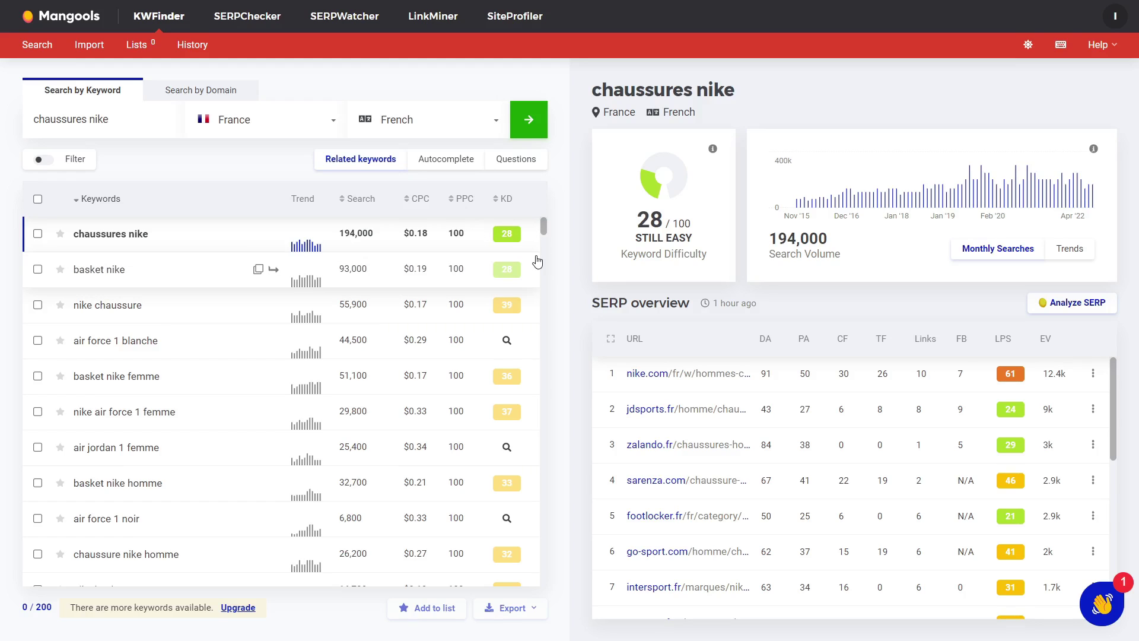
Examine the related keywords and SERP overview for "chaussures nike" in KWFinder.
scroll(793, 401, "down", 1)
scroll(793, 402, "down", 8)
scroll(812, 468, "up", 10)
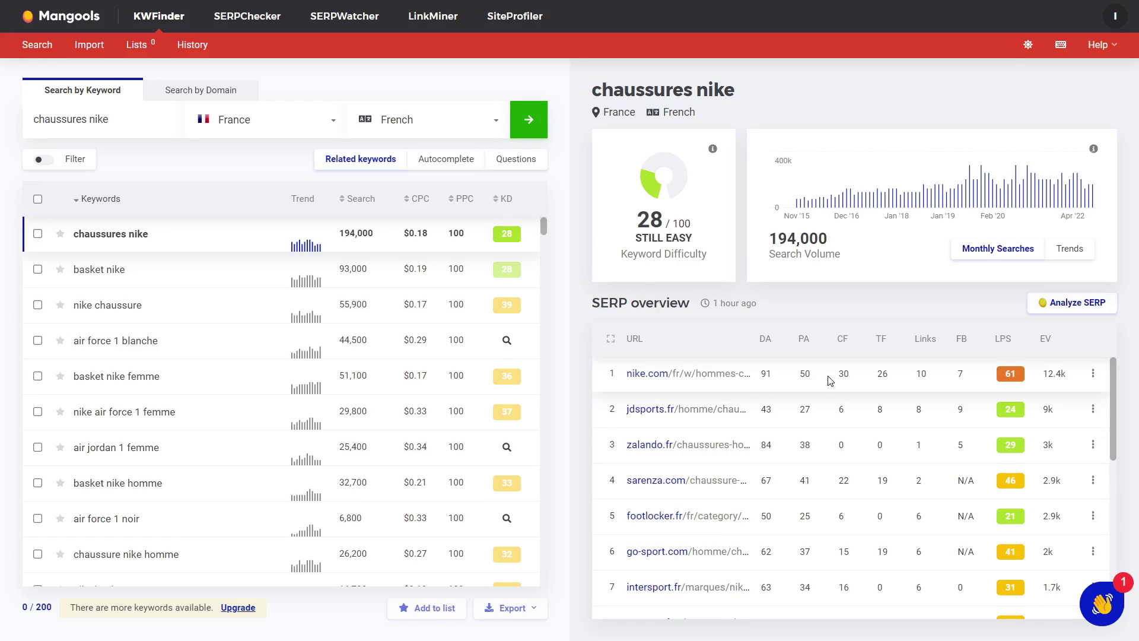
scroll(833, 392, "down", 3)
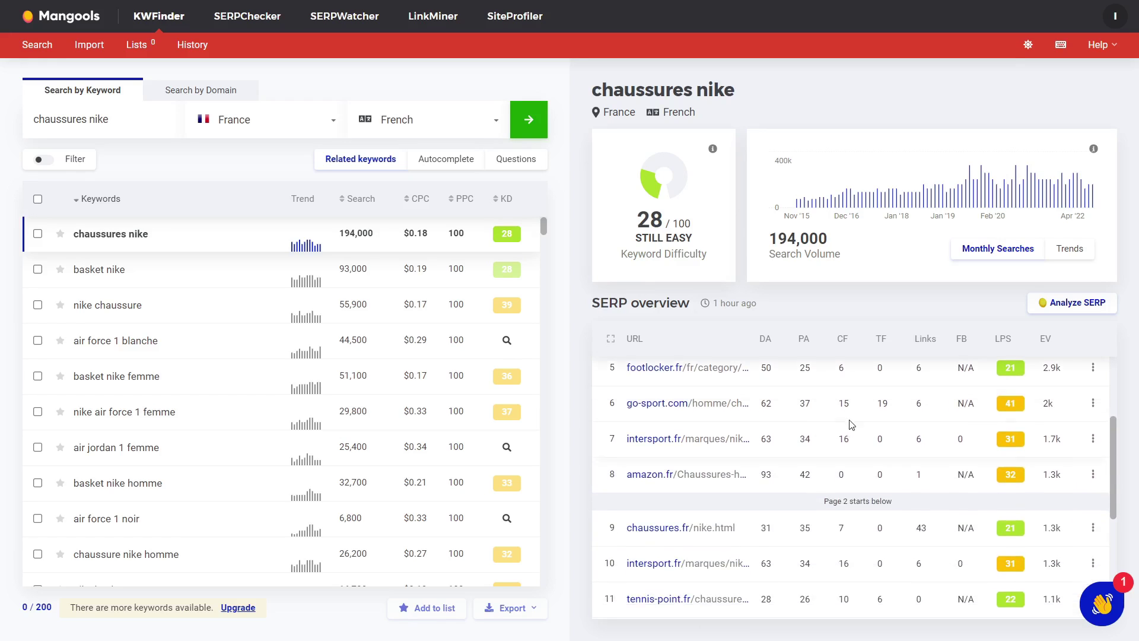
scroll(851, 428, "down", 2)
scroll(888, 518, "up", 3)
scroll(888, 517, "up", 2)
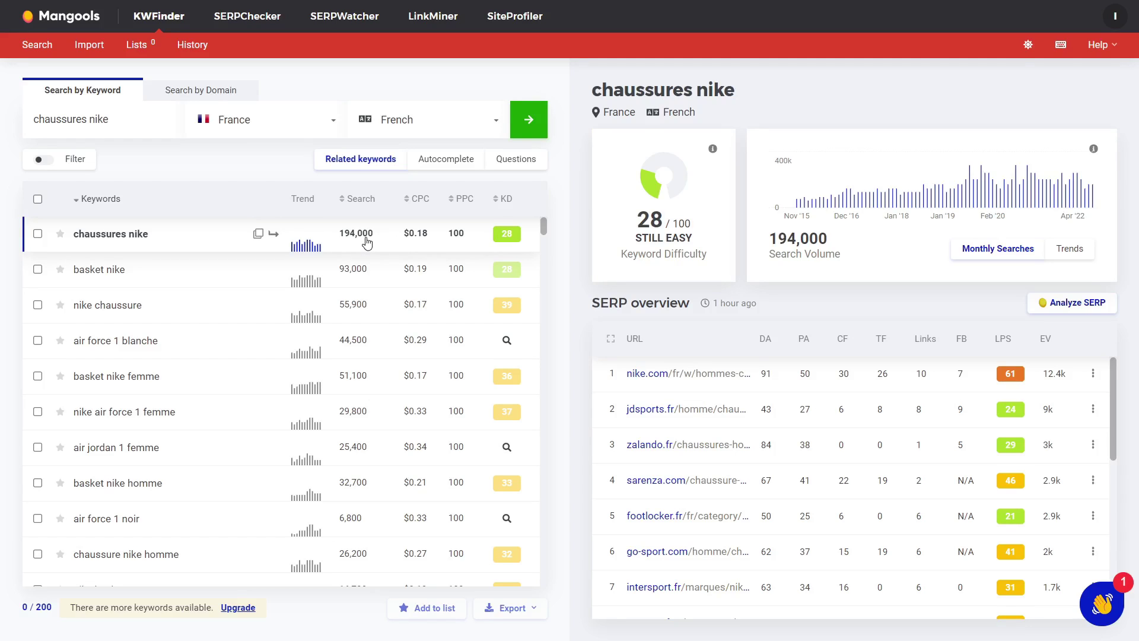
Search KWFinder for "chaussures nike lyon" in France and French, and check its monthly search chart.
mouse_move(509, 241)
type("lyon")
key("Return")
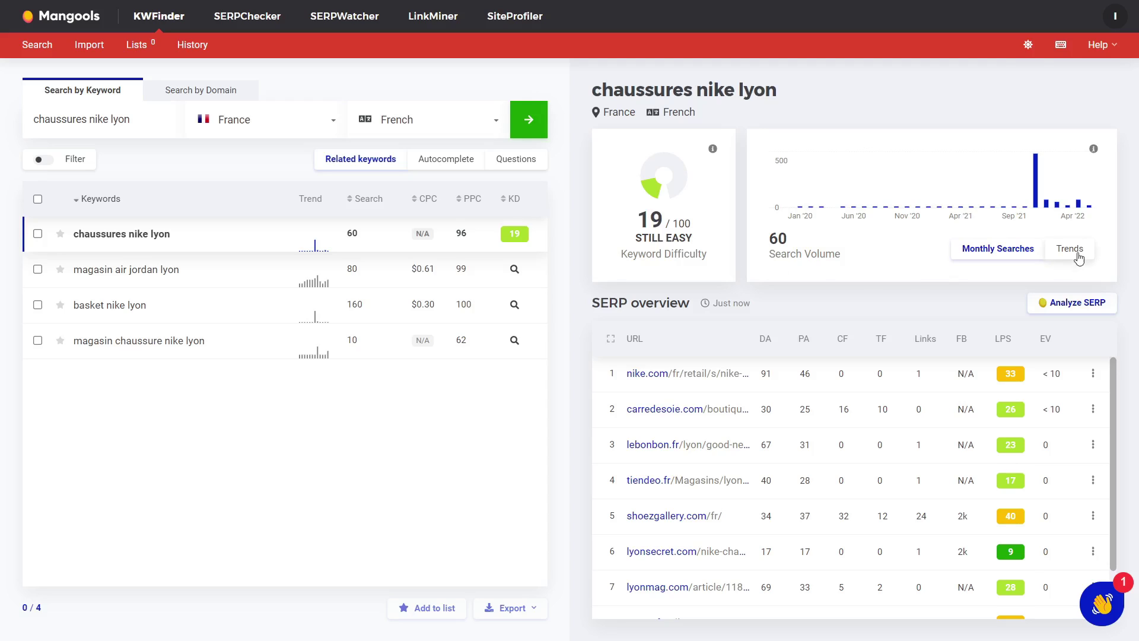
mouse_move(1058, 204)
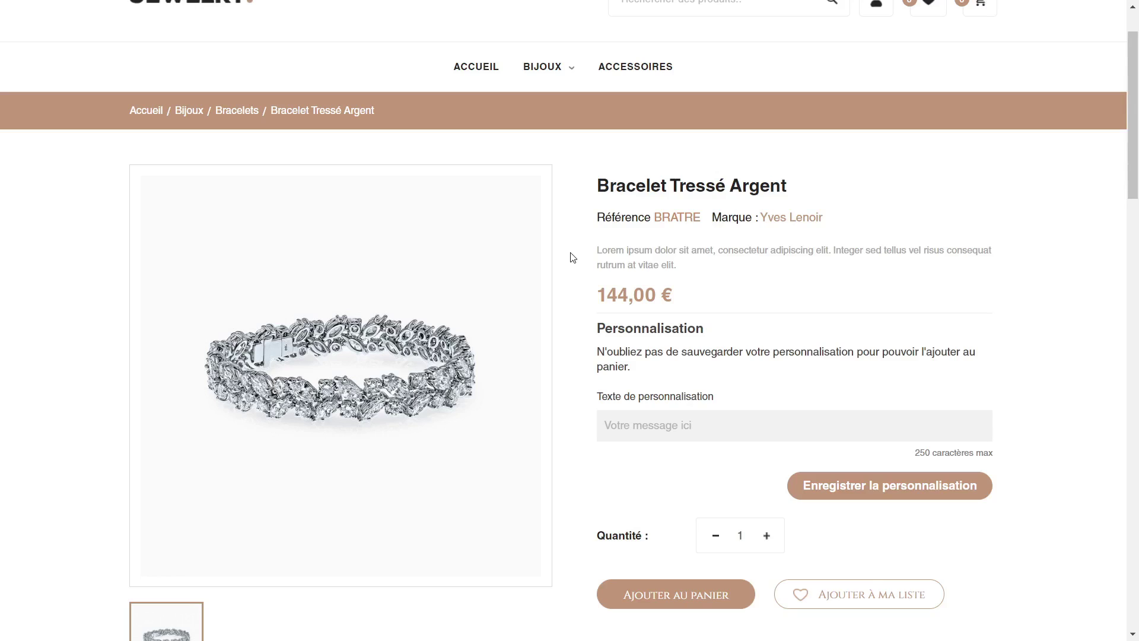
Review the Bracelet Tressé Argent shop page from its title and summary down to the description and product details.
scroll(572, 257, "up", 1)
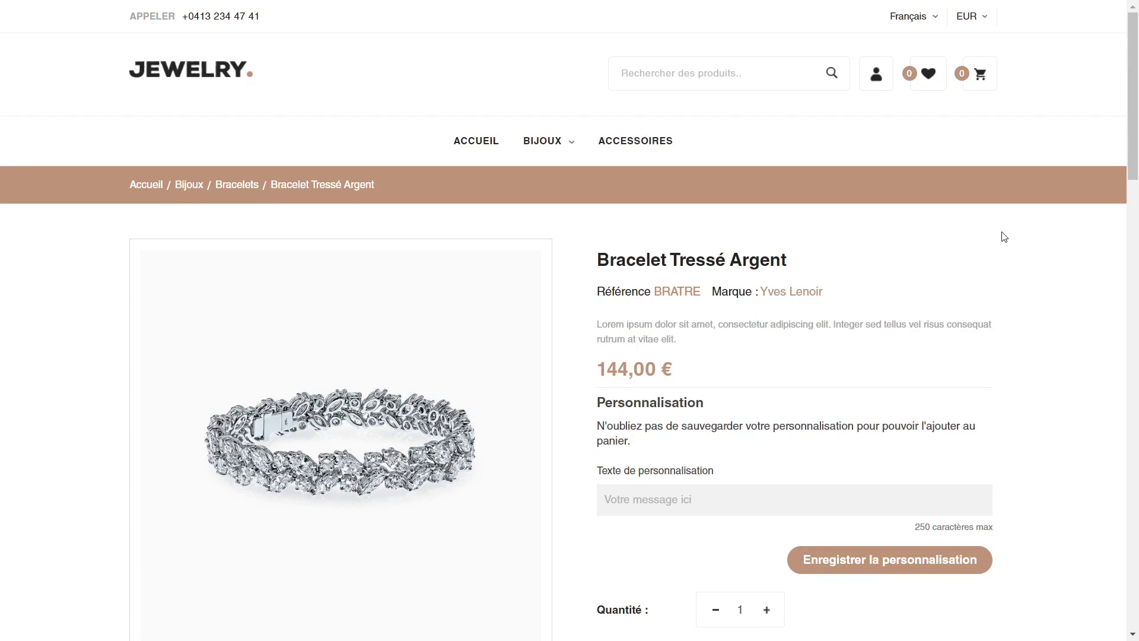
scroll(1028, 229, "down", 1)
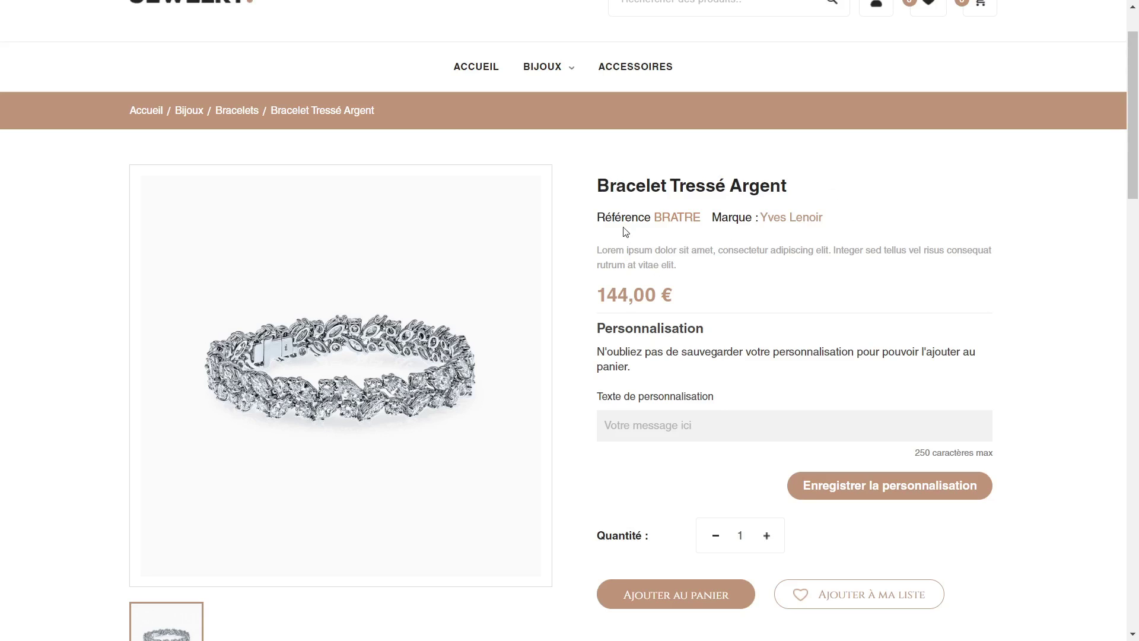
scroll(671, 250, "down", 8)
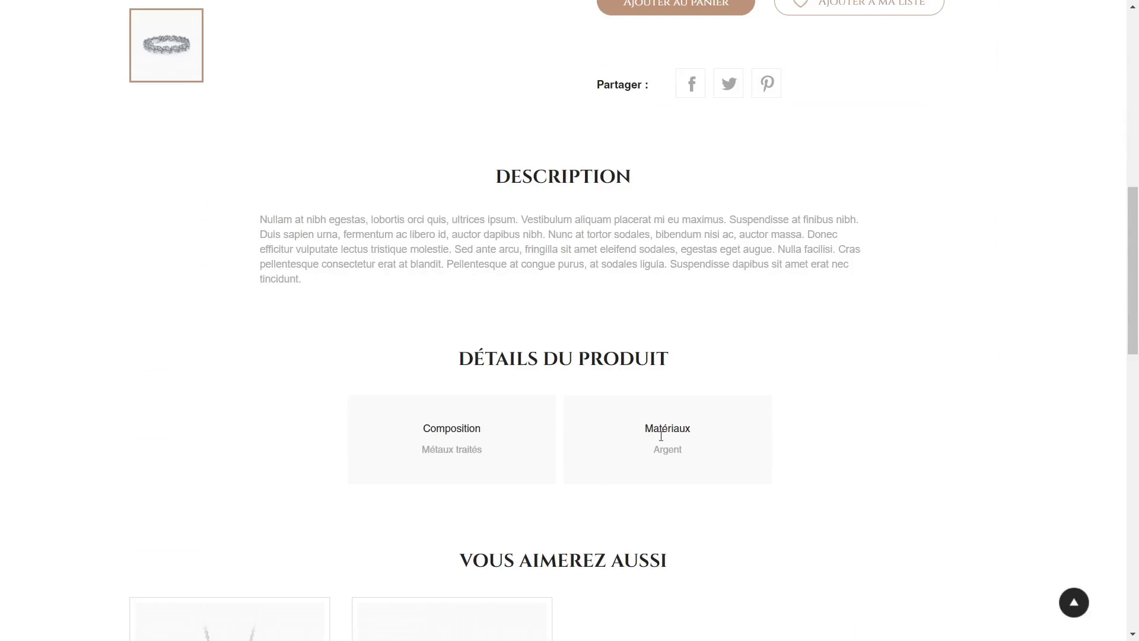
scroll(752, 369, "up", 10)
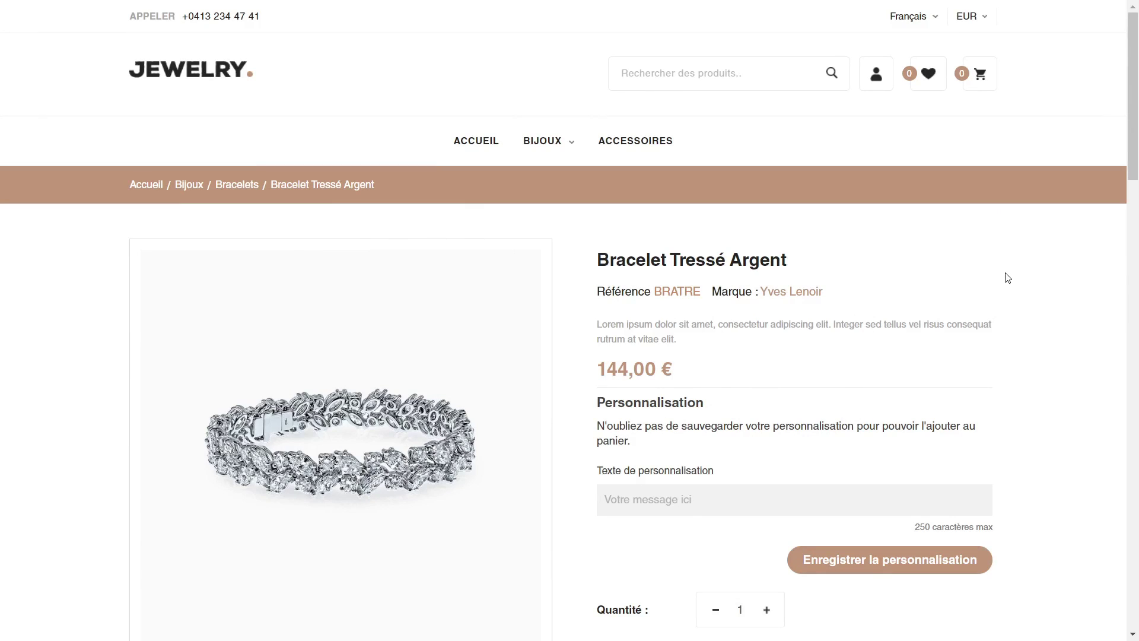
scroll(1007, 278, "down", 4)
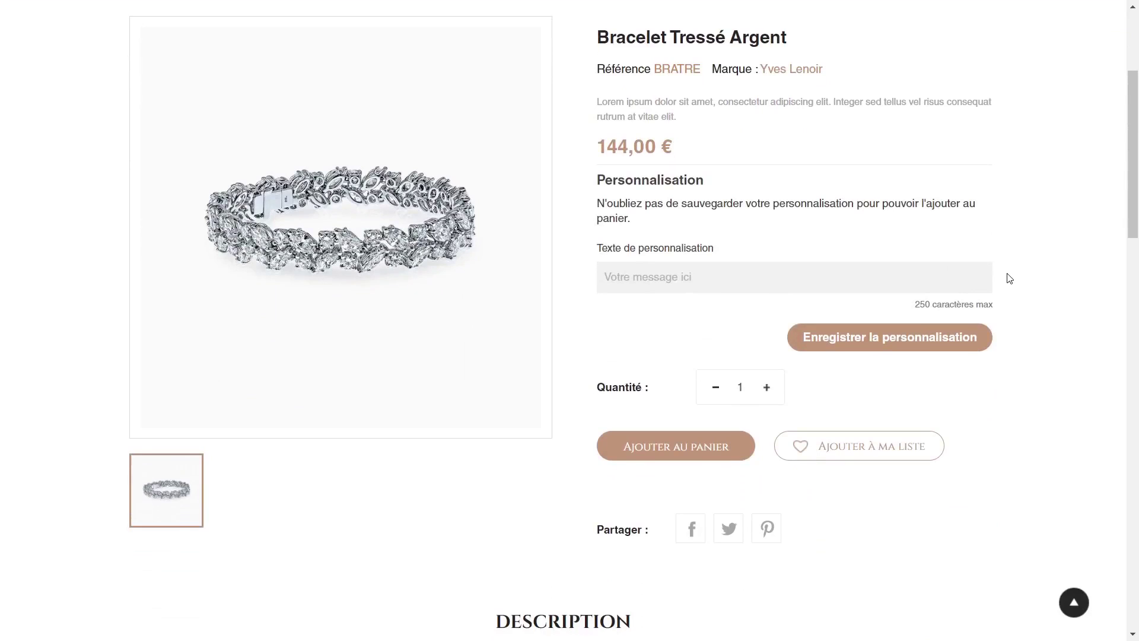
scroll(832, 203, "up", 3)
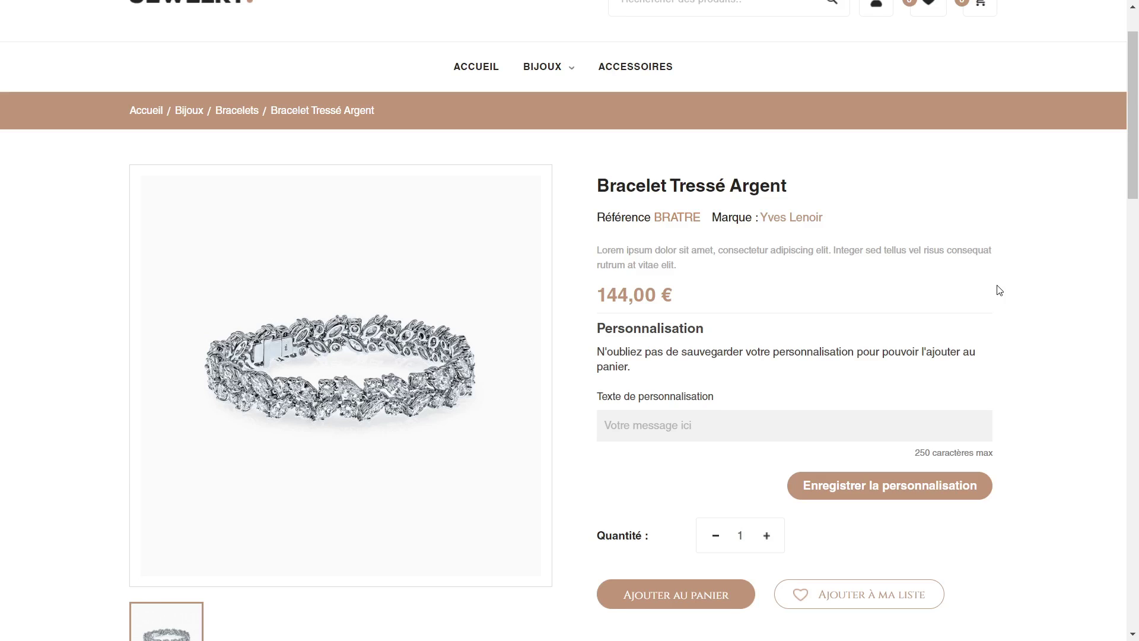
Inspect the meta description in the bracelet page's source code, and close the source view.
key("ctrl+u")
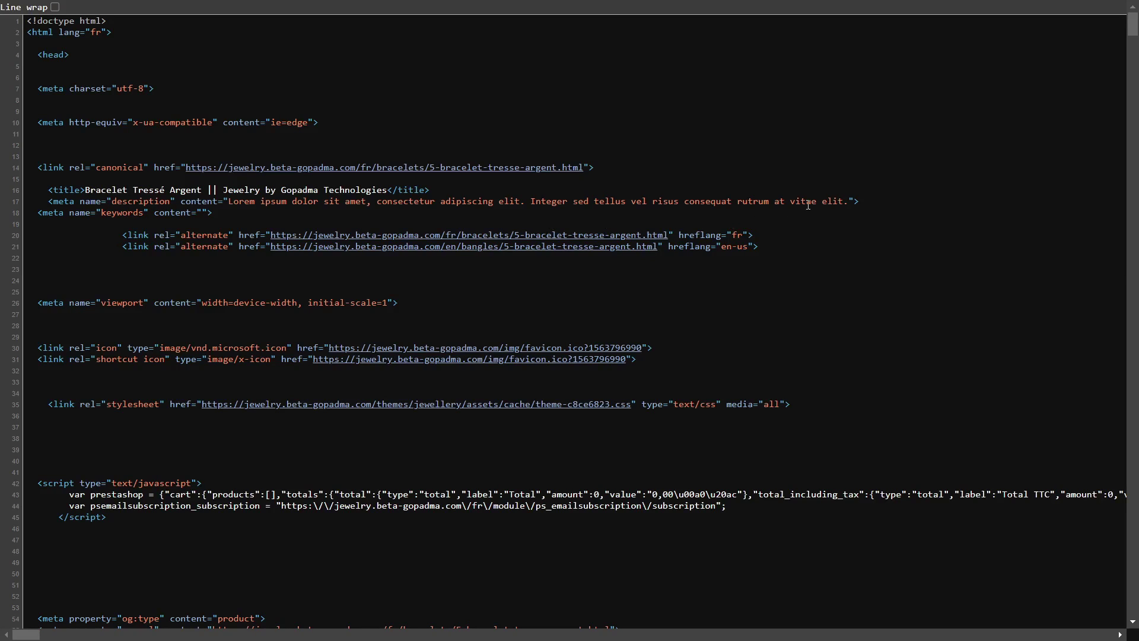
left_click_drag(850, 201, 230, 201)
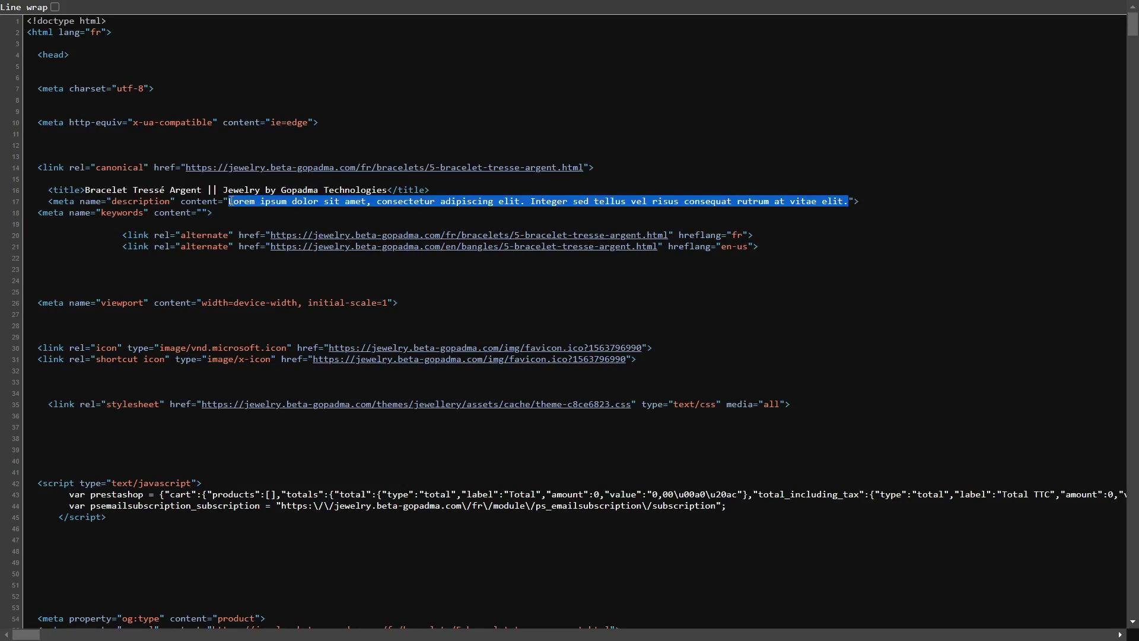
left_click(736, 222)
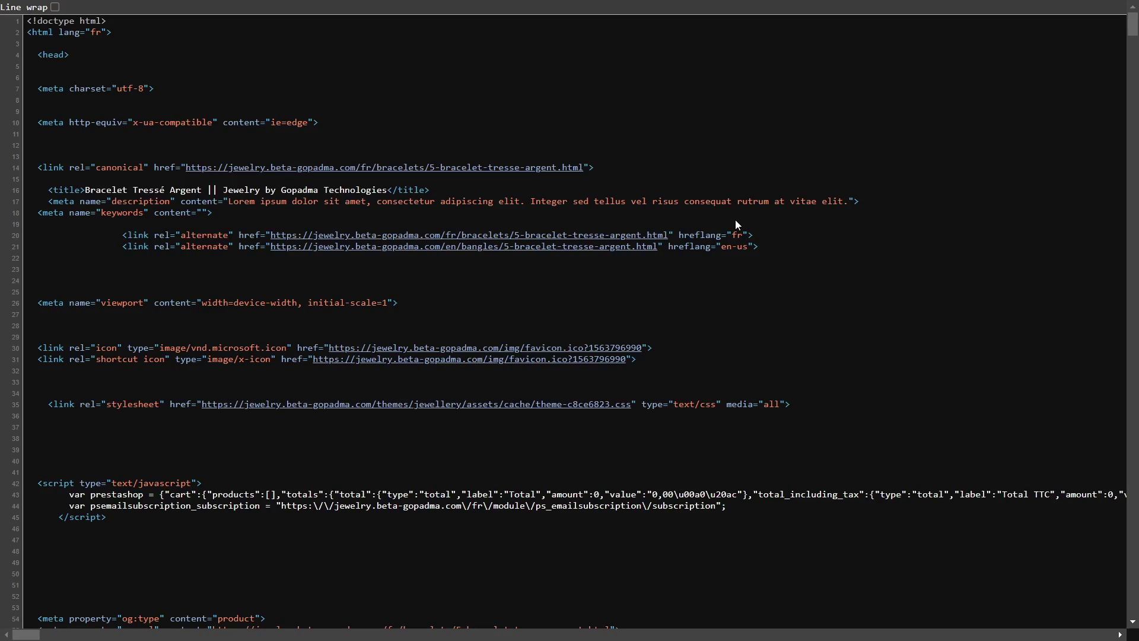
key("ctrl+w")
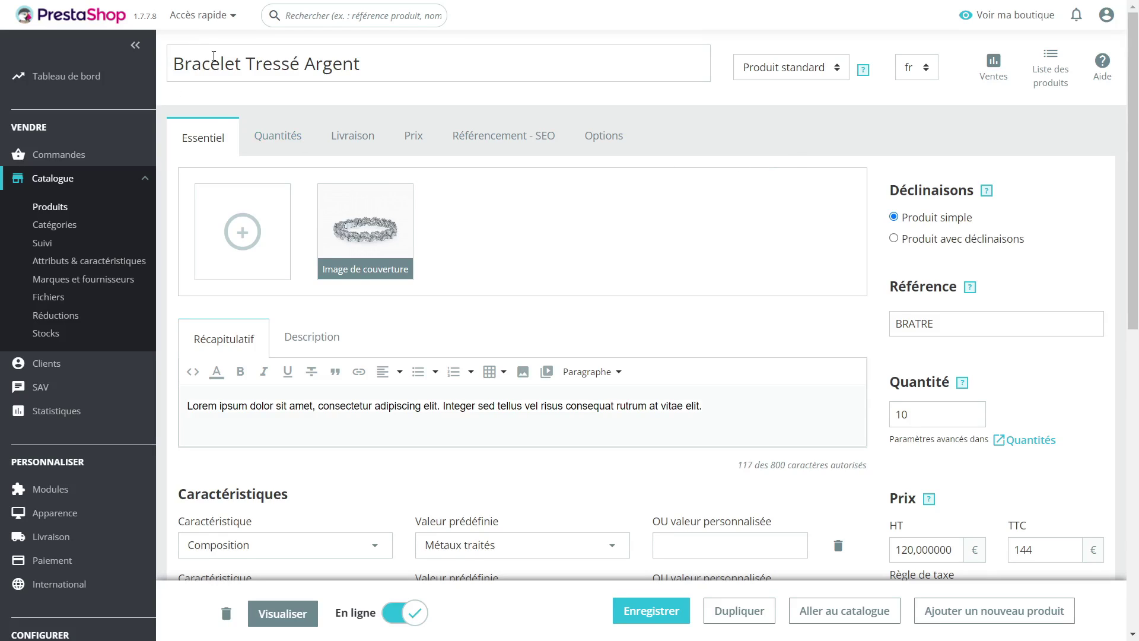
Review the bracelet's name, full description and cover image caption settings in the PrestaShop product editor.
left_click(398, 57)
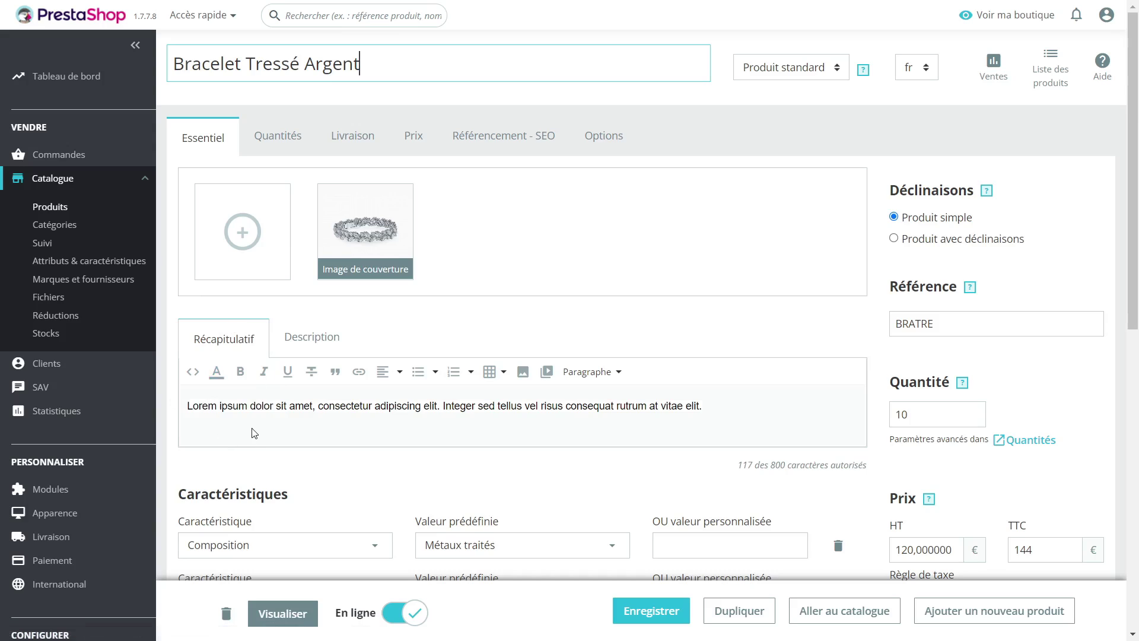
left_click(326, 340)
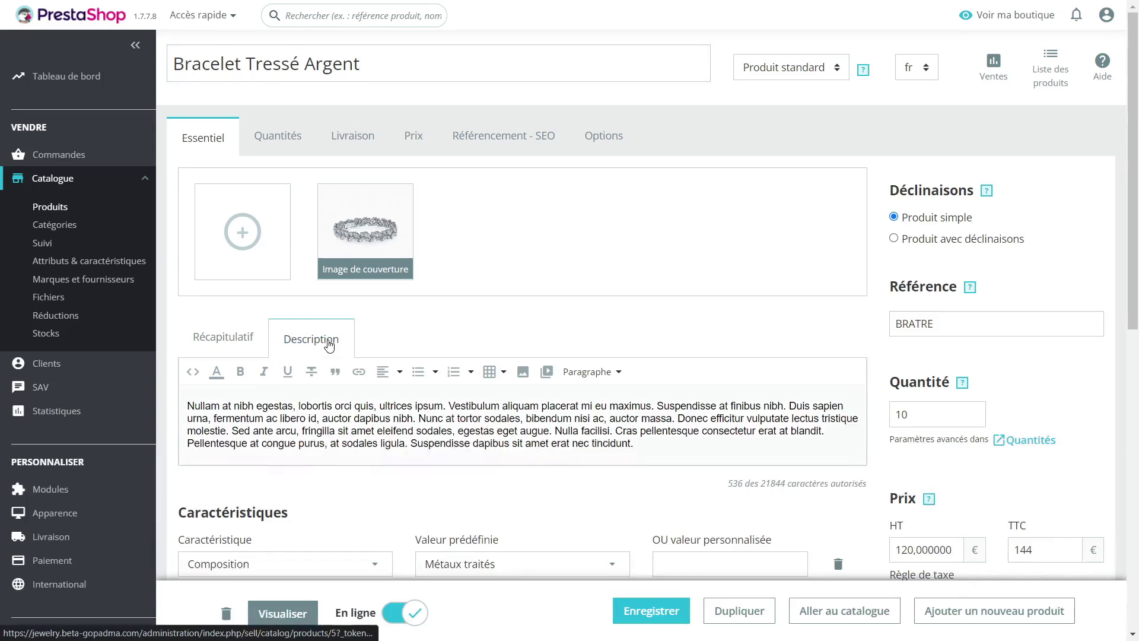
left_click(374, 208)
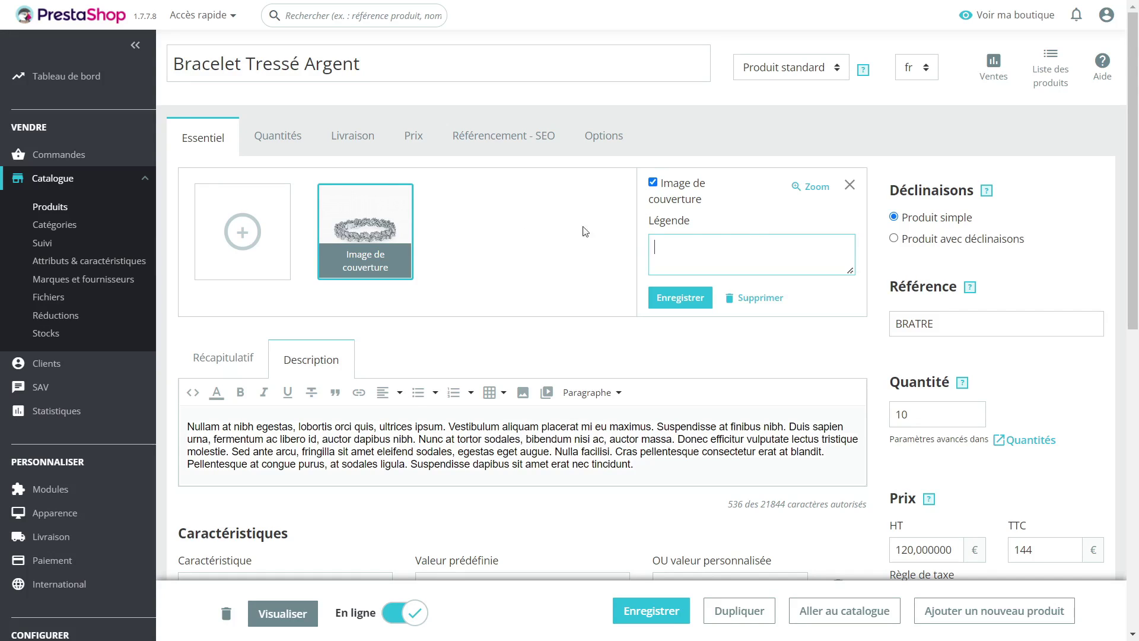
left_click(850, 185)
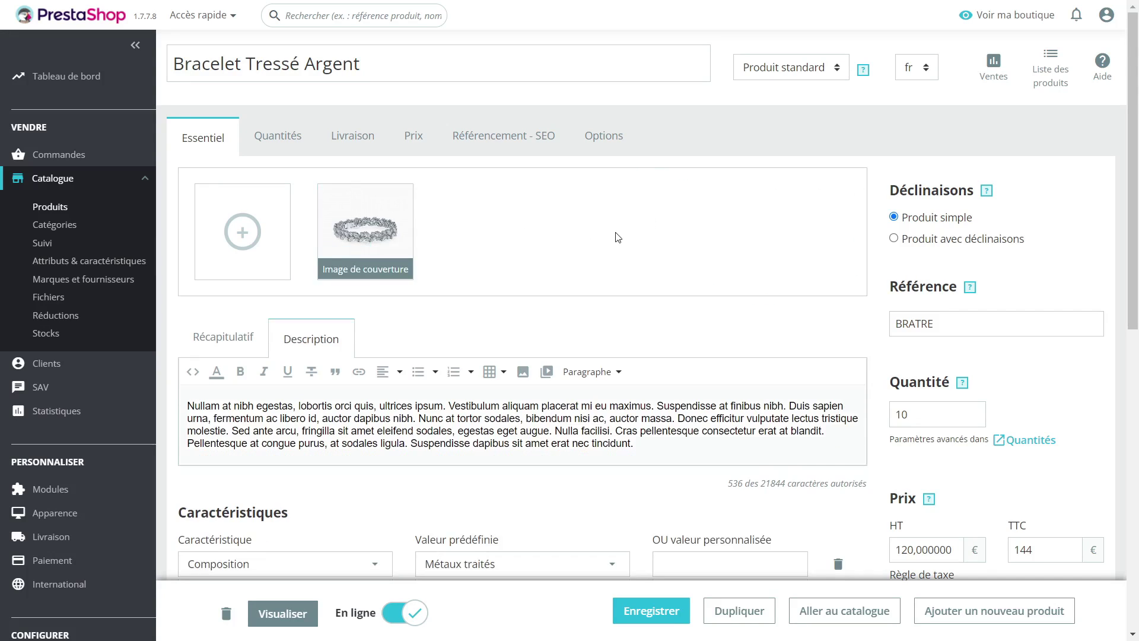
scroll(736, 251, "down", 1)
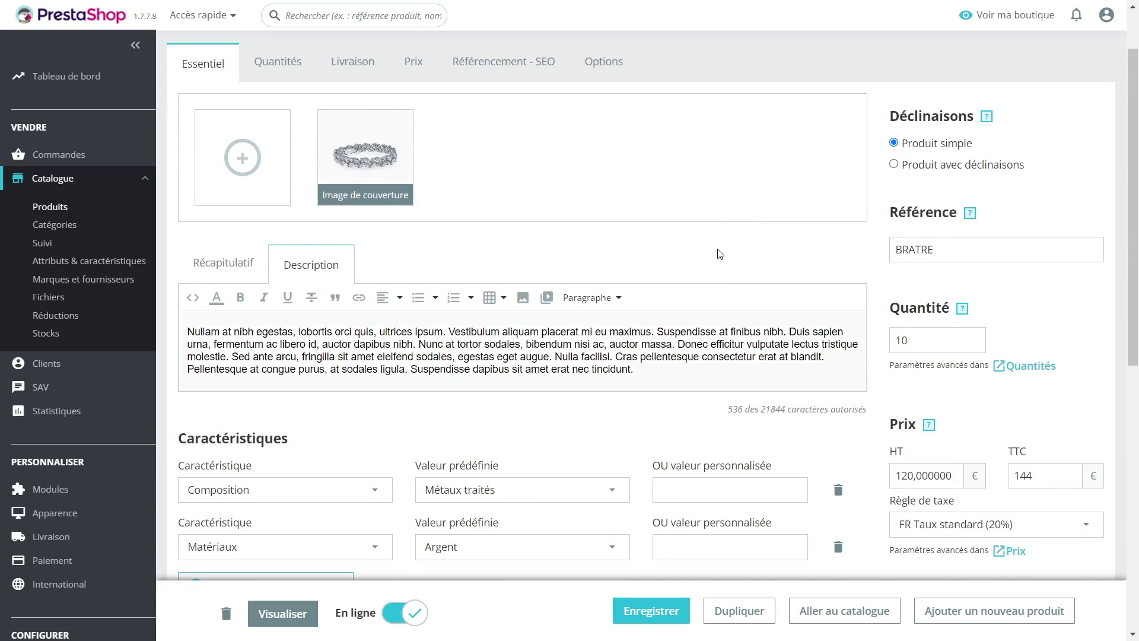
scroll(719, 249, "up", 1)
Open the bracelet's SEO settings and examine its search preview, title tag, meta description and simplified URL fields.
left_click(511, 139)
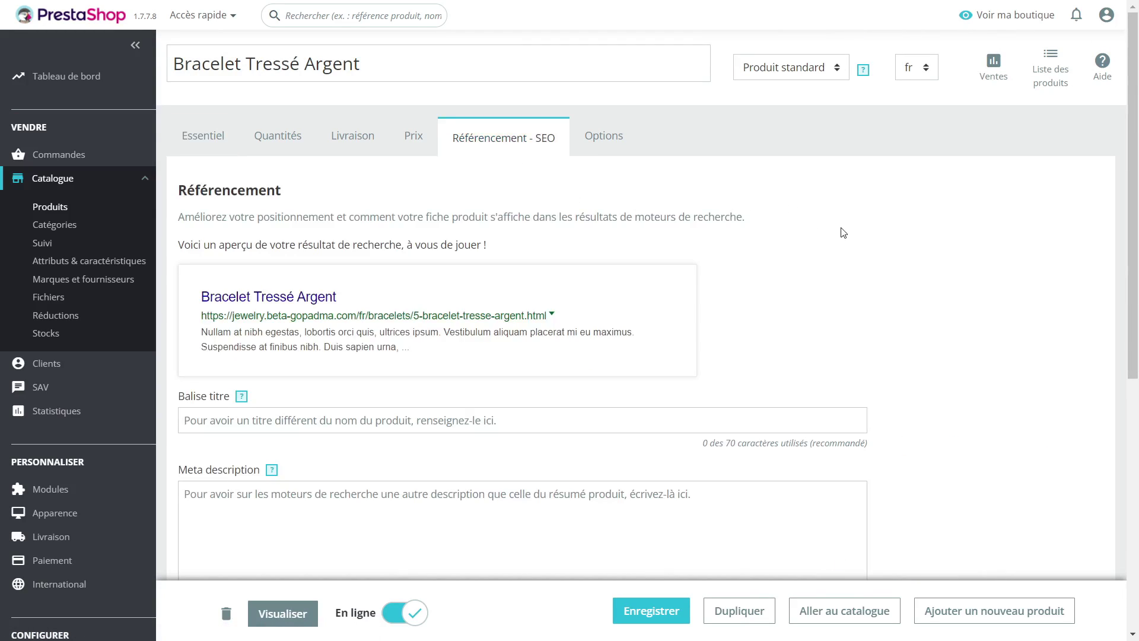
scroll(892, 216, "down", 2)
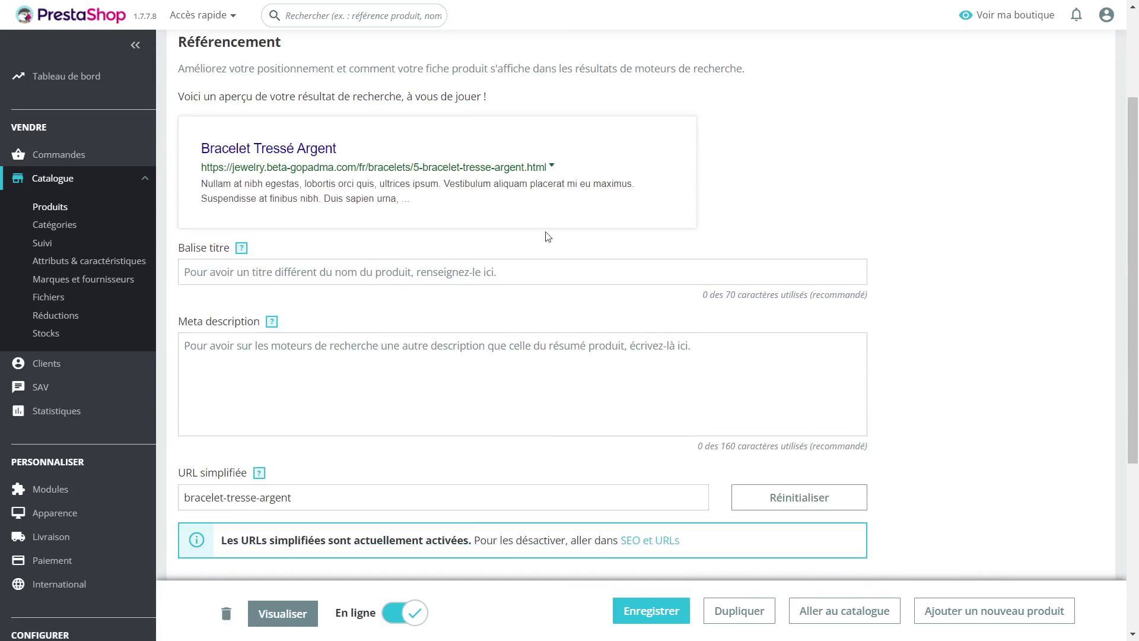
left_click(357, 264)
scroll(437, 452, "down", 1)
left_click(318, 426)
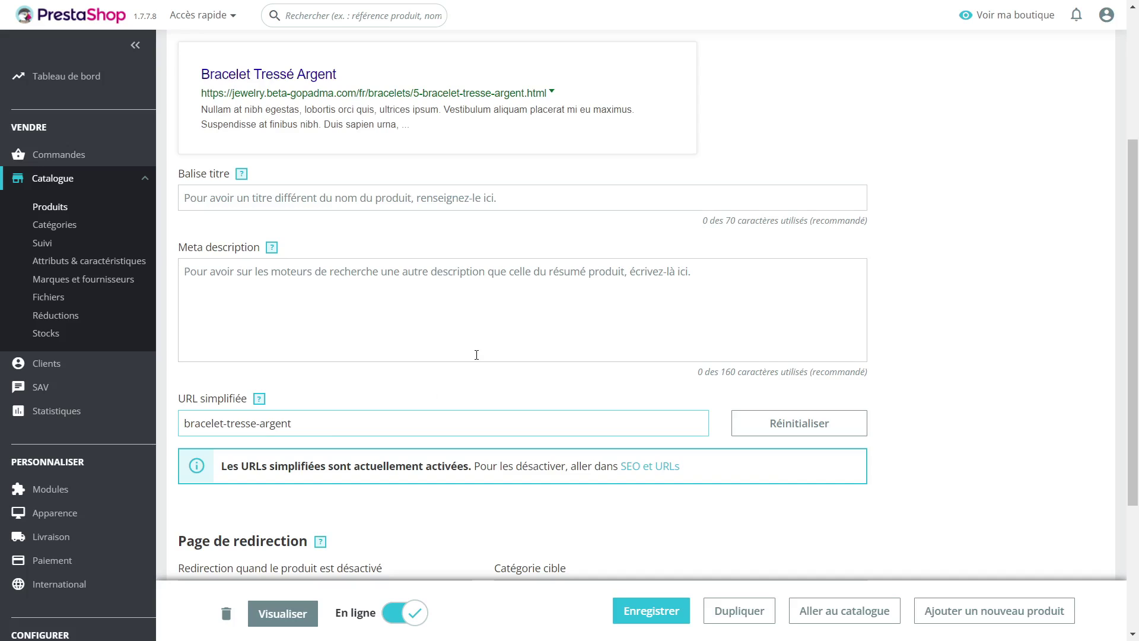
scroll(545, 337, "up", 1)
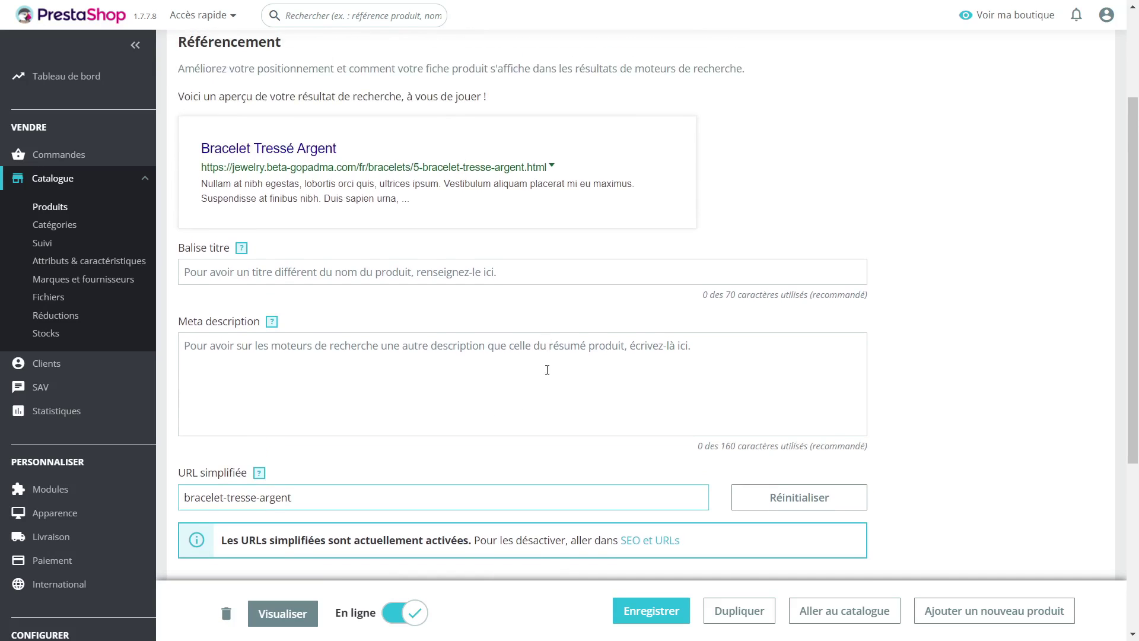
Try "Test" as both the title tag and the meta description, and check the search result preview.
left_click(388, 275)
type("Test")
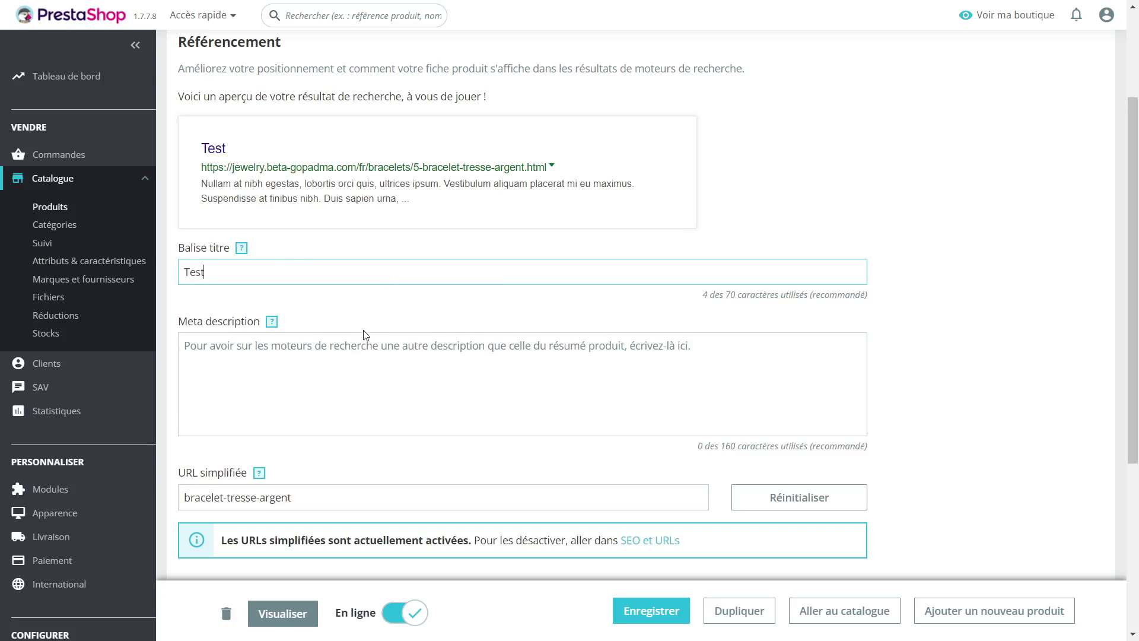
left_click(348, 359)
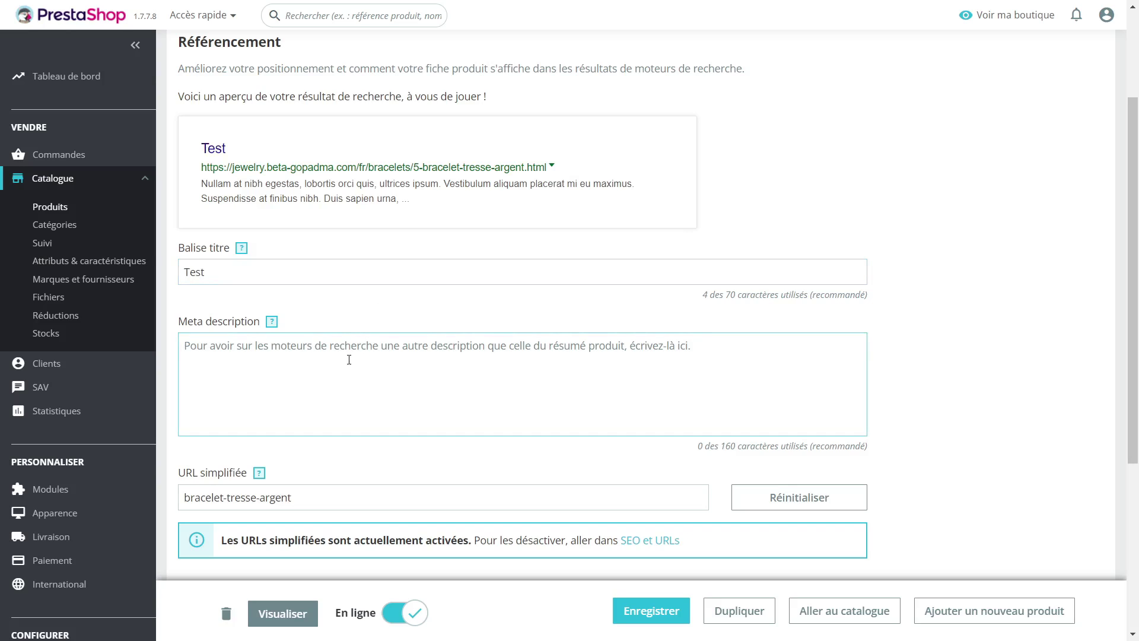
type("Testr")
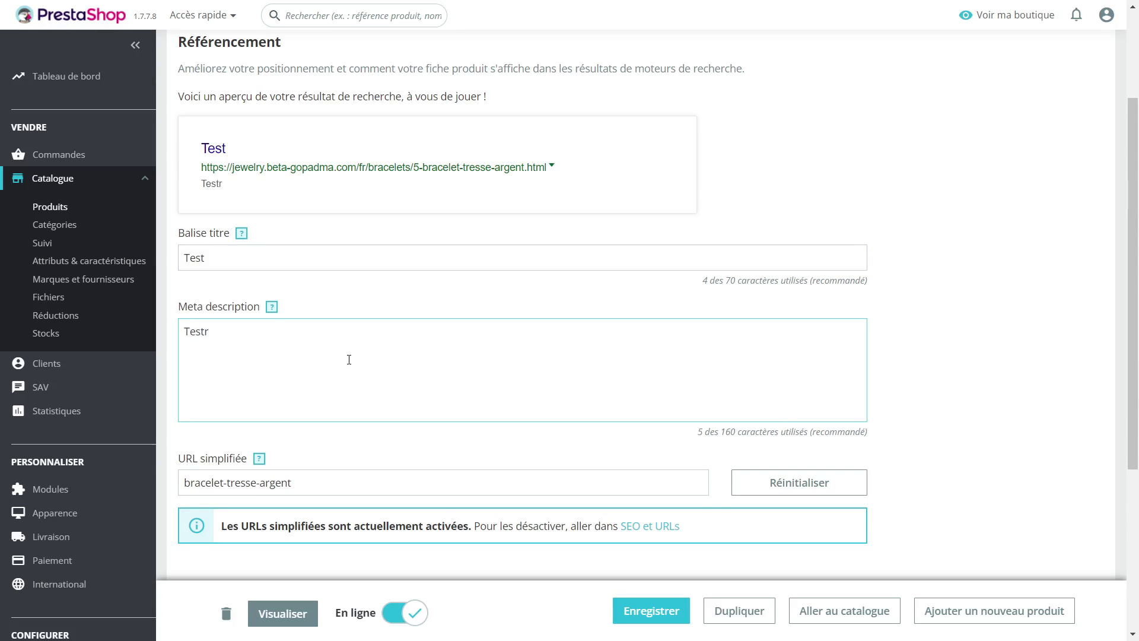
key("BackSpace")
scroll(445, 226, "down", 3)
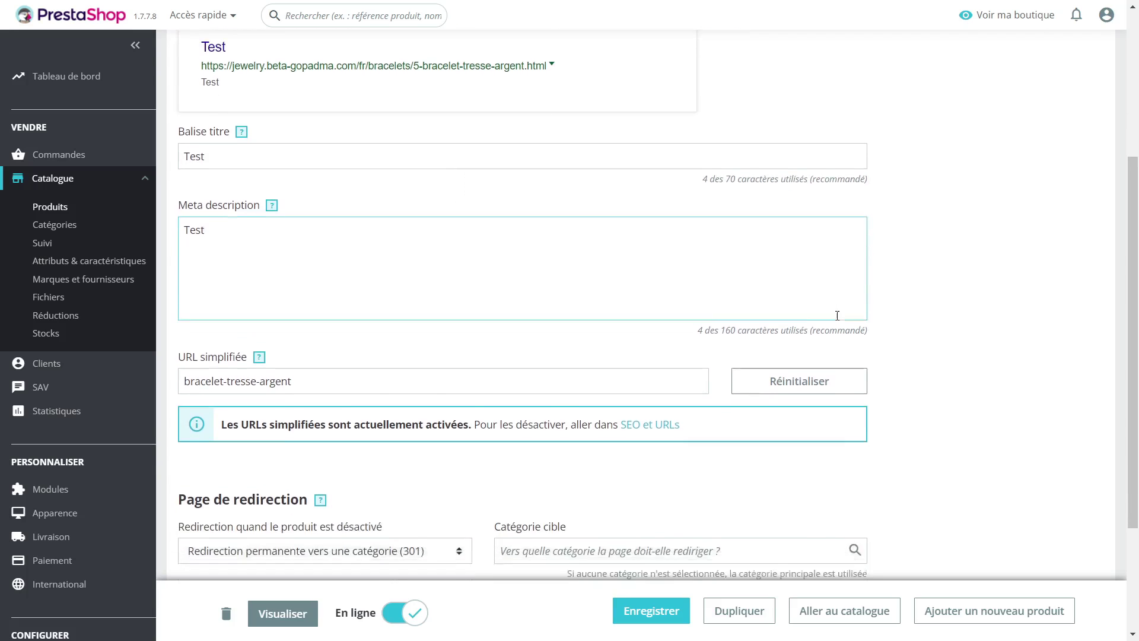
scroll(895, 322, "up", 5)
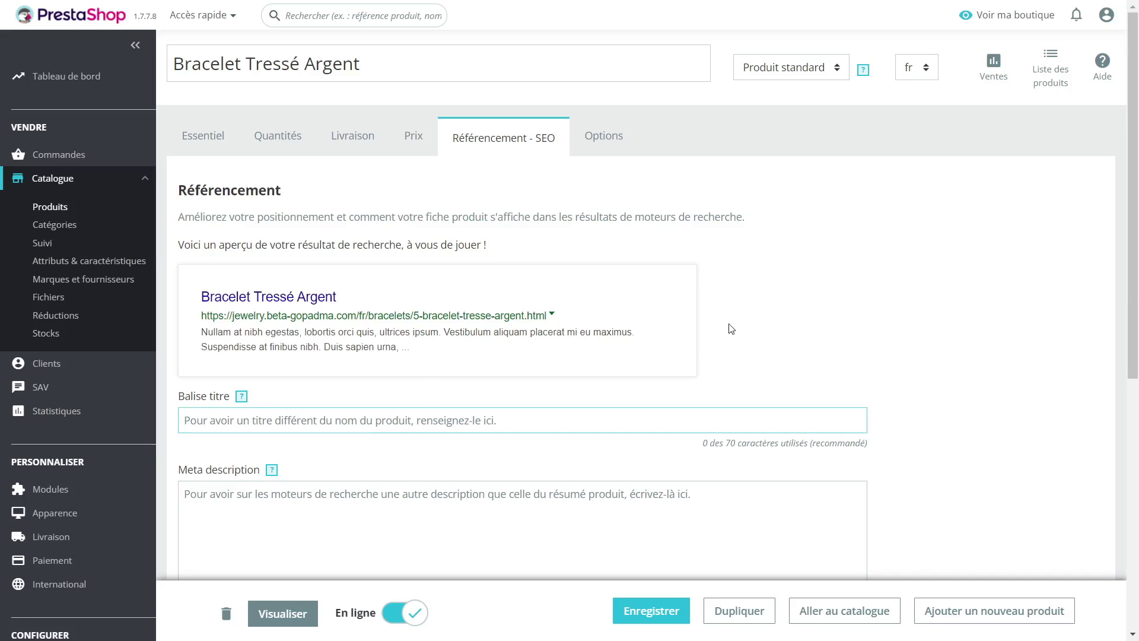
Review the bracelet's title tag, meta description and simplified URL fields, and return to its essential product settings.
scroll(750, 322, "down", 2)
scroll(751, 322, "up", 3)
scroll(769, 324, "down", 2)
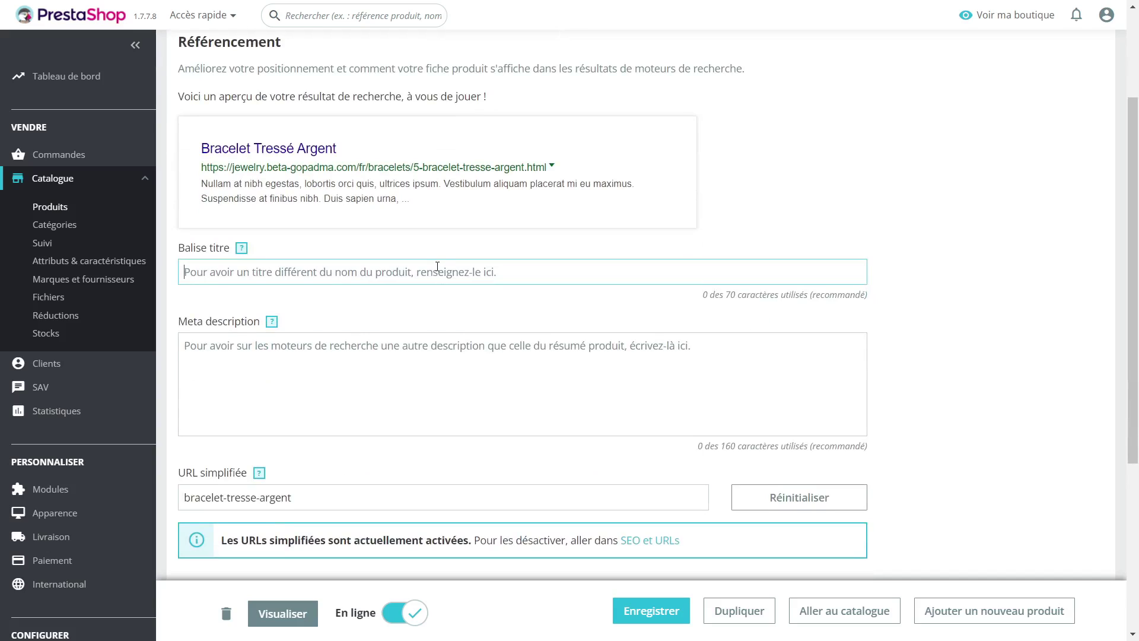
left_click(413, 364)
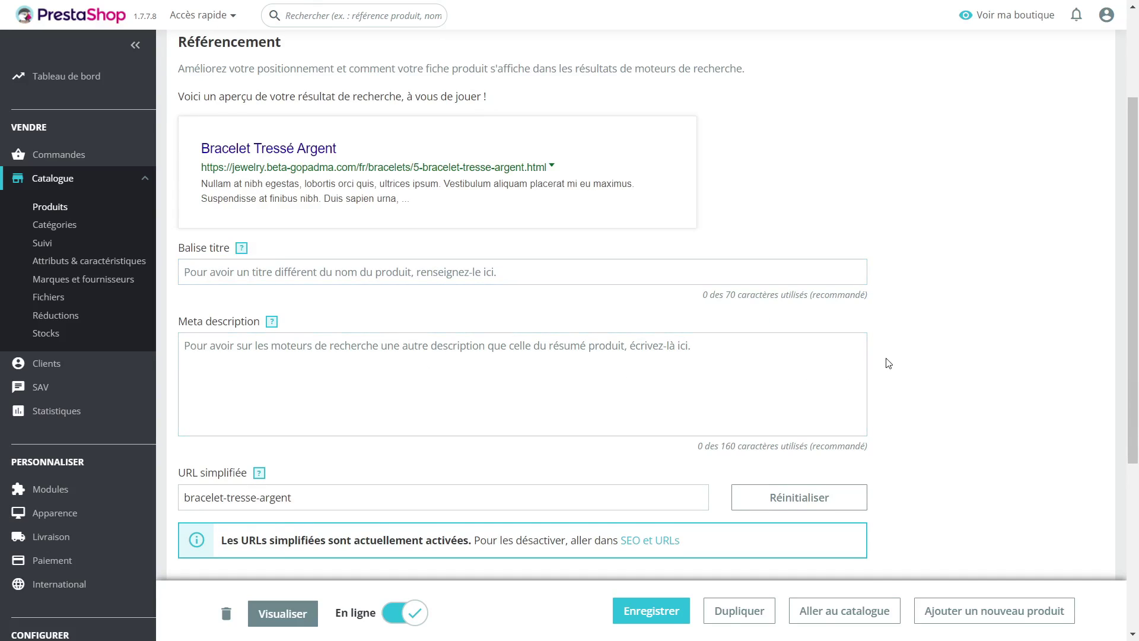
scroll(888, 363, "up", 2)
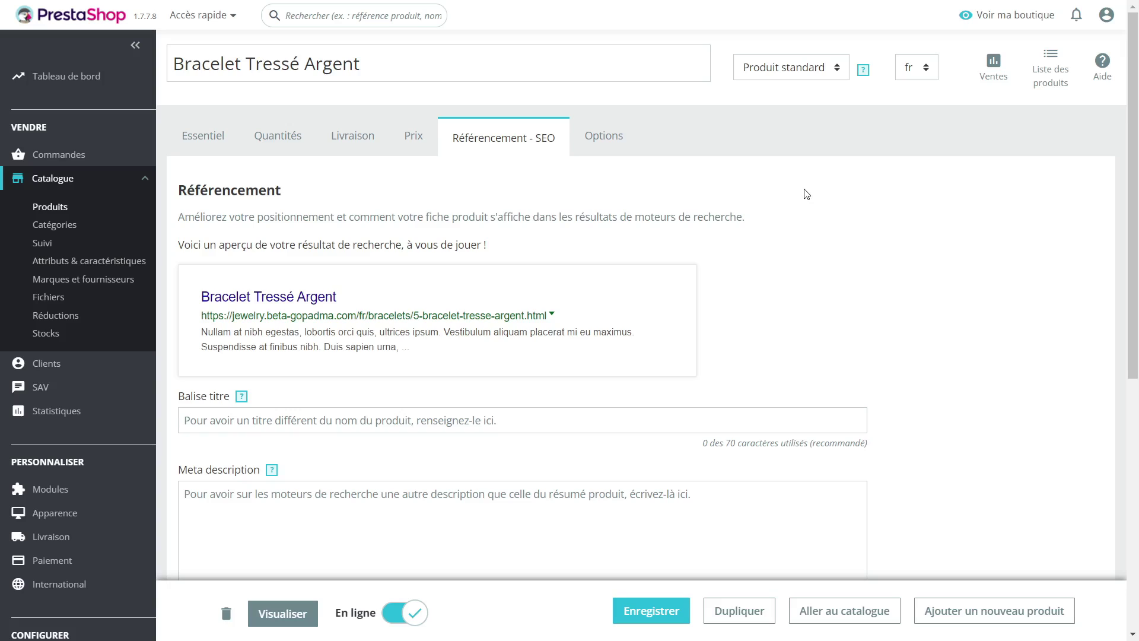
left_click(195, 142)
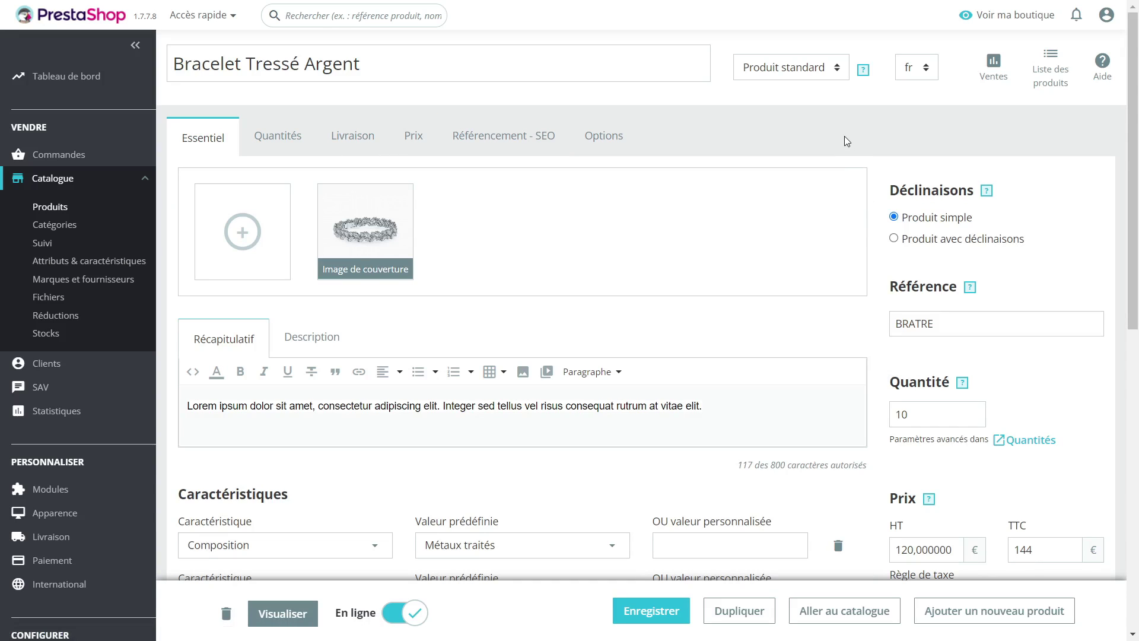
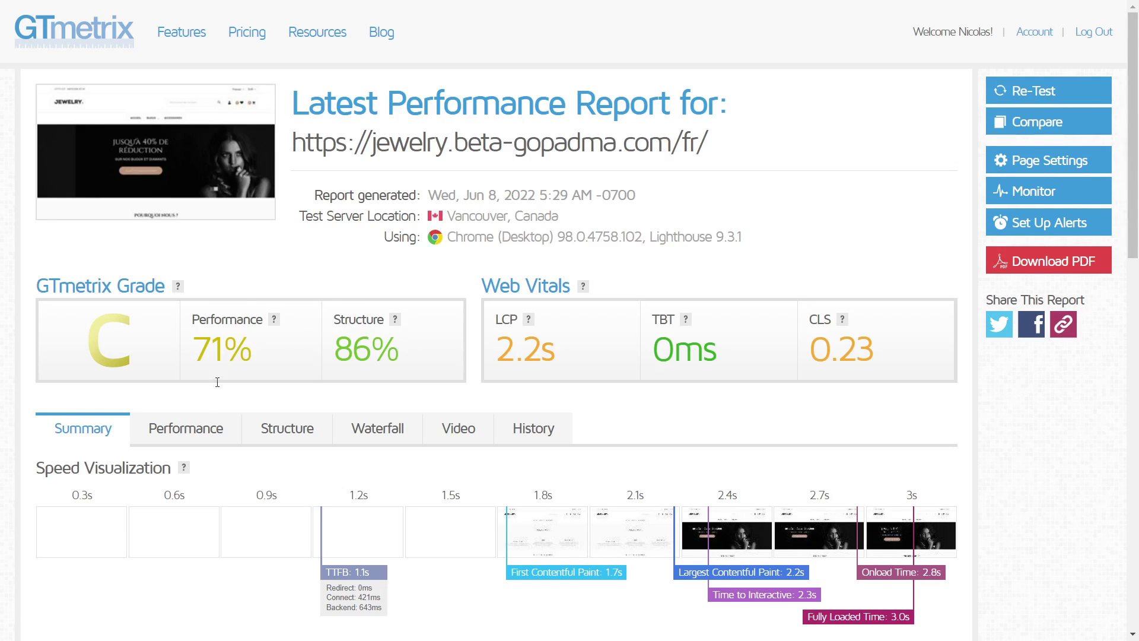
Switch to the shop's GTmetrix report and examine its top issues, expanding and collapsing the server response time audit and collapsing the render-blocking resources audit.
scroll(274, 357, "down", 6)
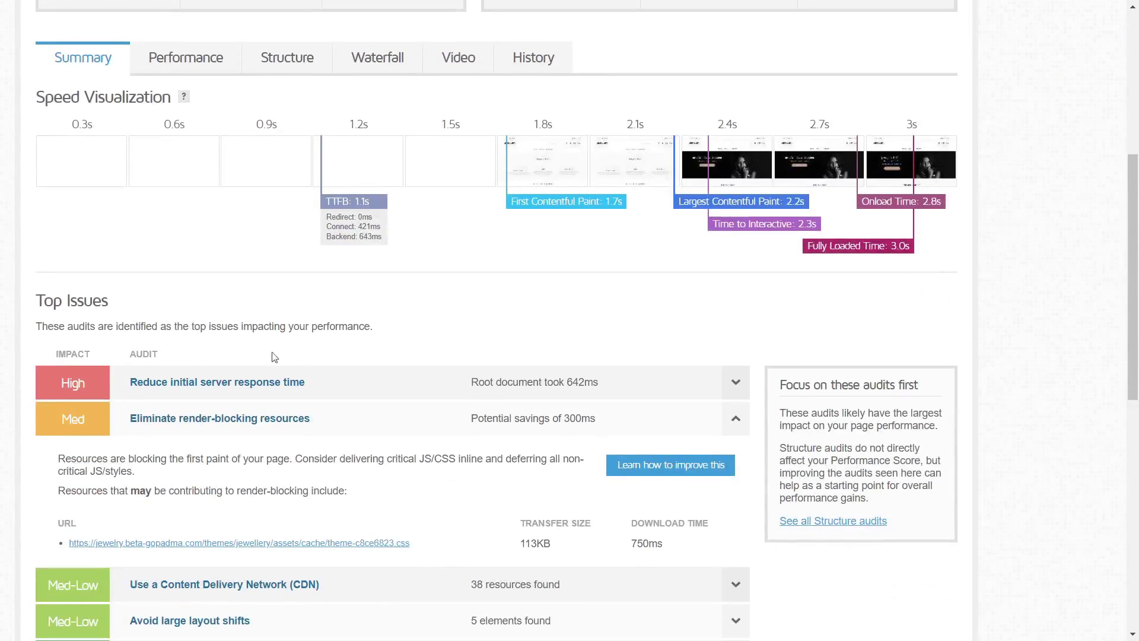
left_click(175, 386)
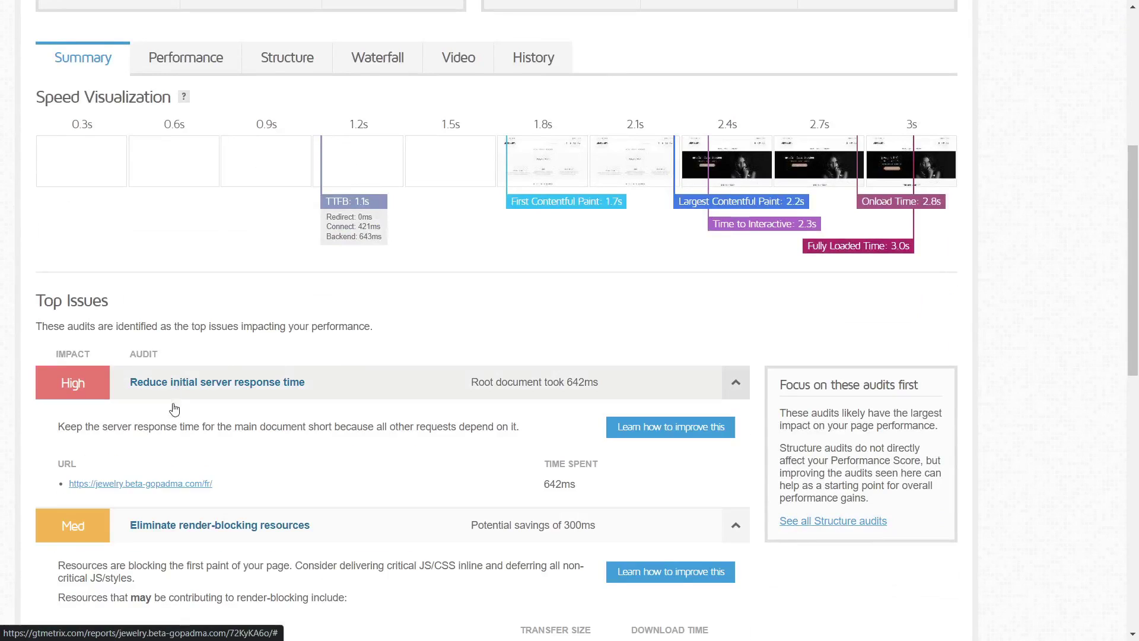
left_click(438, 525)
scroll(407, 348, "down", 5)
scroll(401, 399, "up", 5)
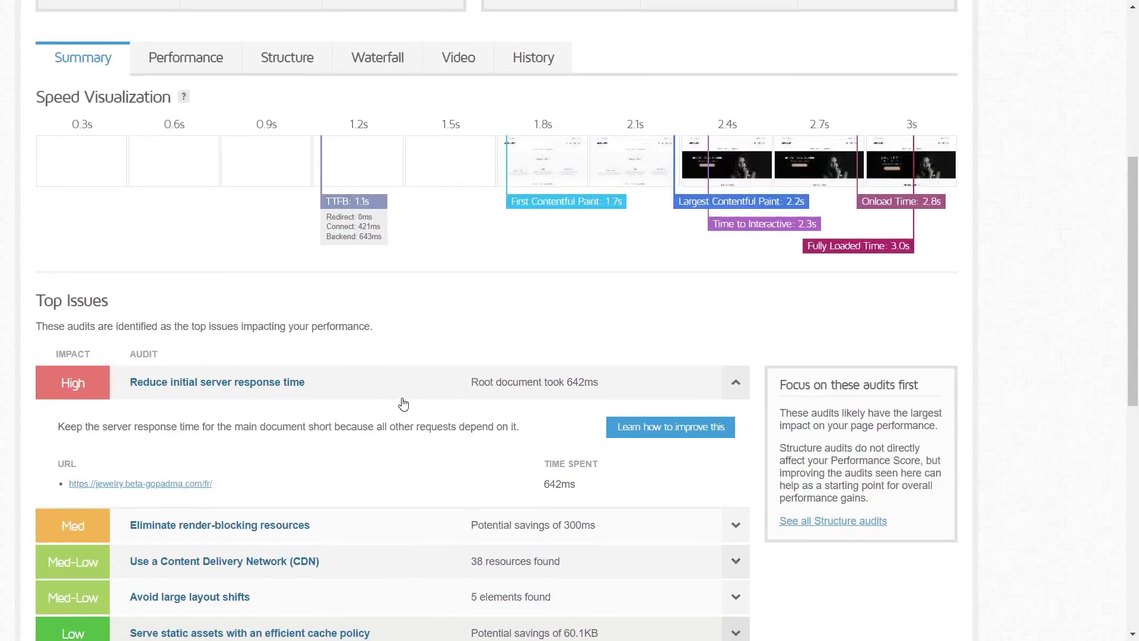
left_click(401, 389)
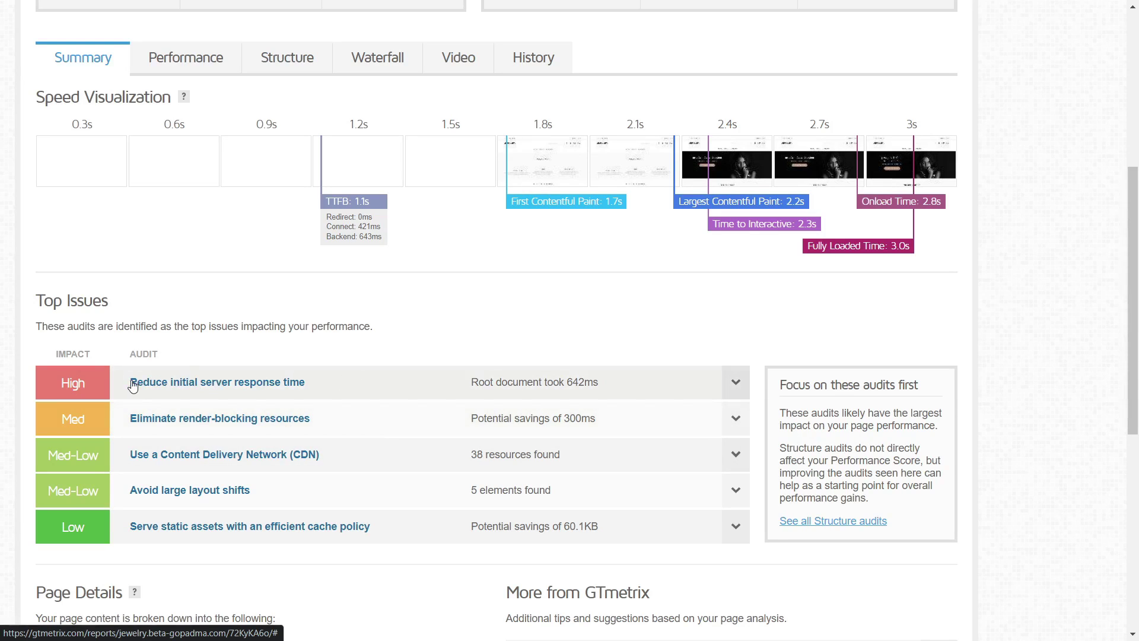
left_click(396, 389)
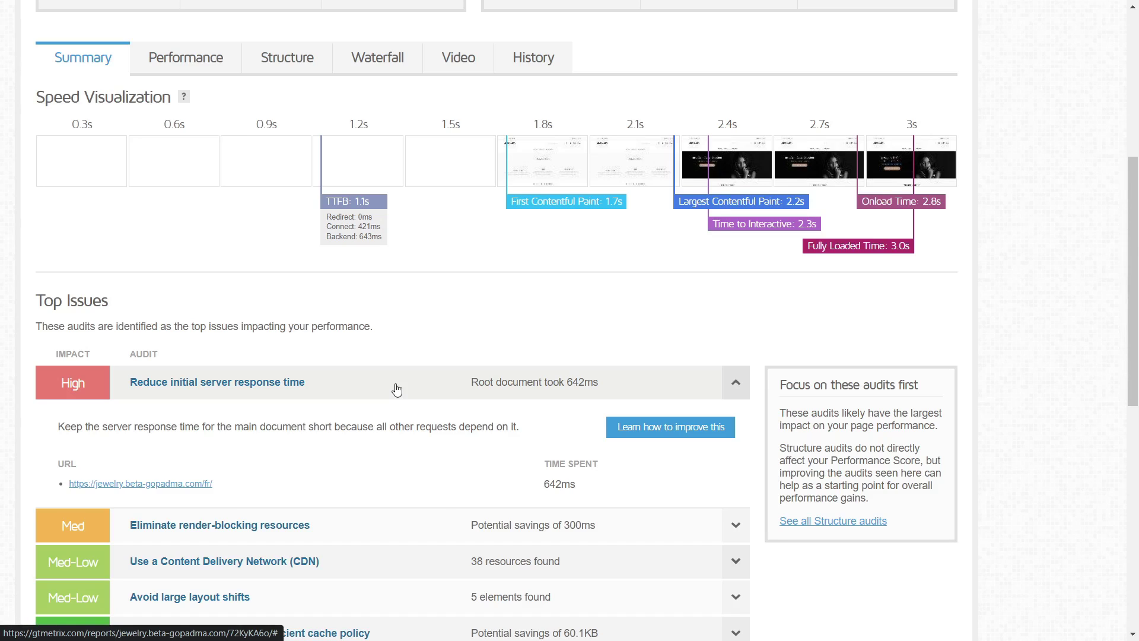
left_click(397, 389)
scroll(412, 370, "up", 3)
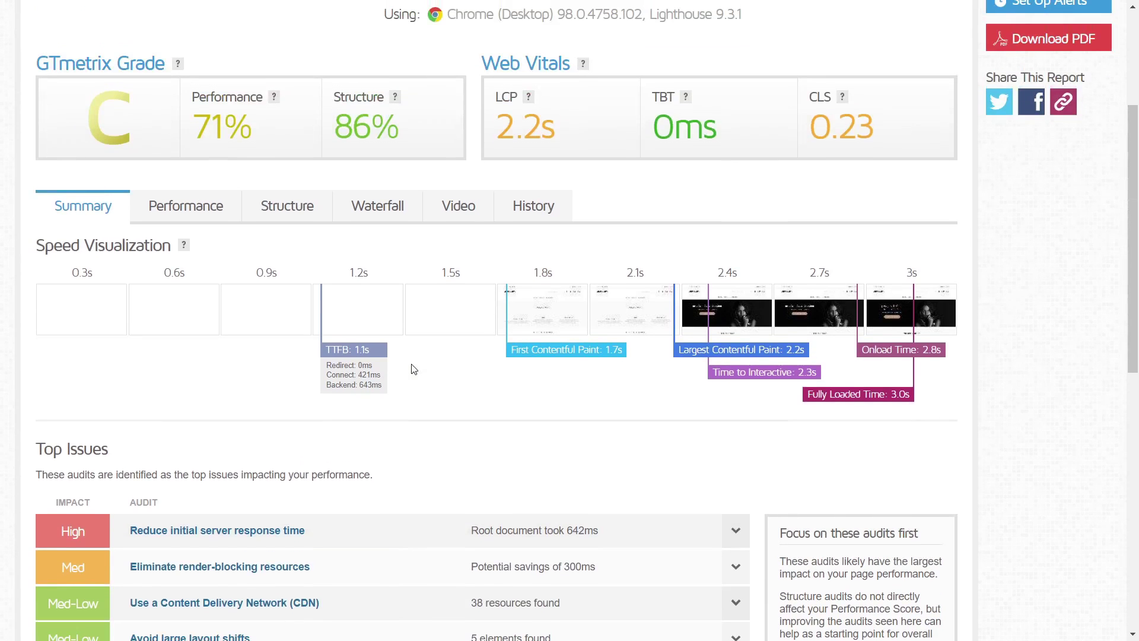
Look through the GTmetrix report's performance, structure and waterfall sections, and return to the top issues in the summary.
left_click(164, 208)
left_click(298, 204)
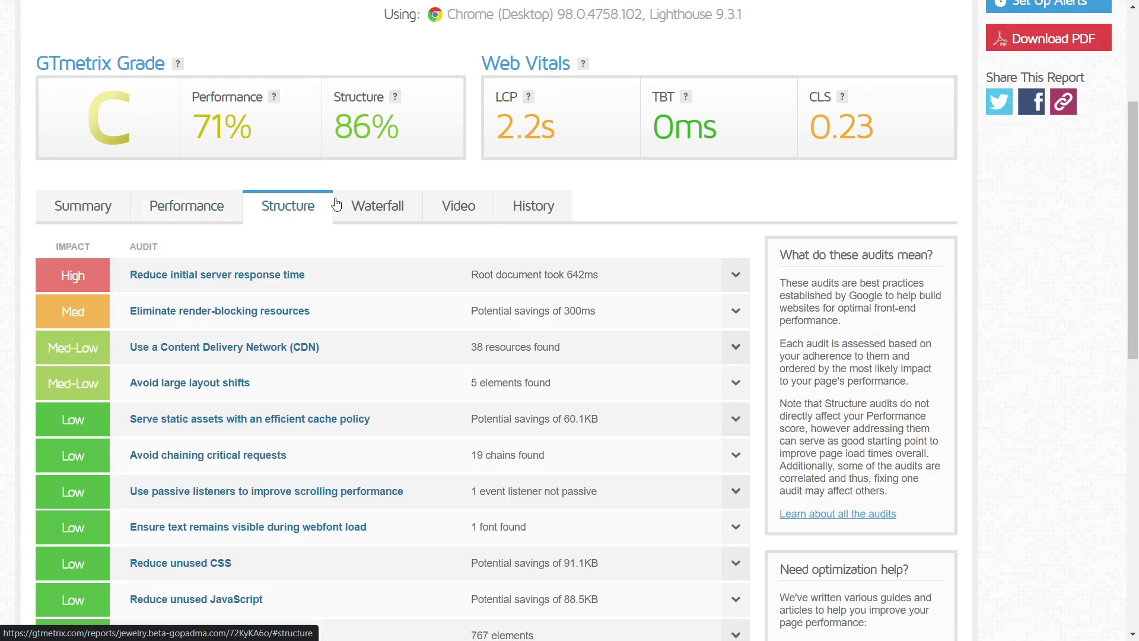
left_click(392, 206)
left_click(86, 209)
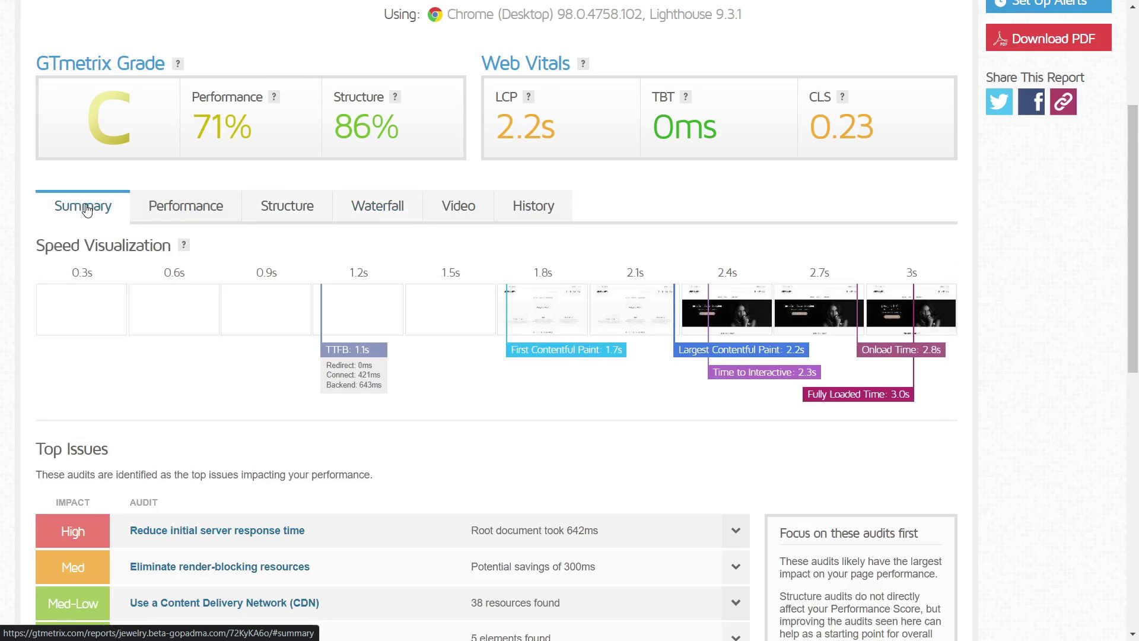
scroll(432, 402, "down", 3)
left_click(423, 421)
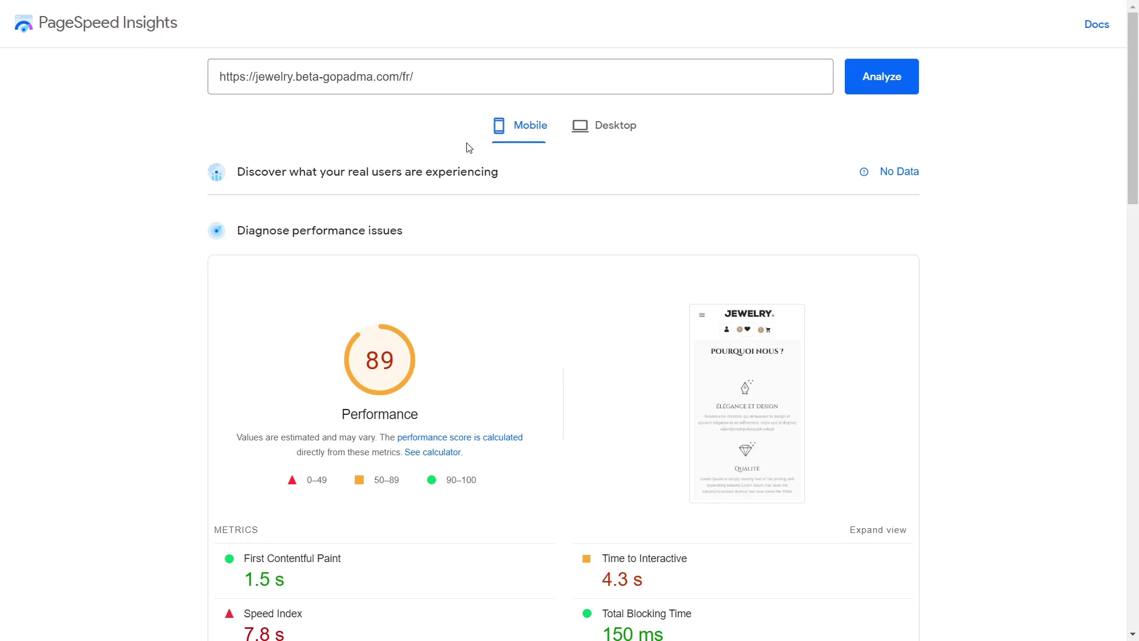
Switch to the shop's PageSpeed Insights report and compare its desktop and mobile results, ending on mobile.
left_click(575, 136)
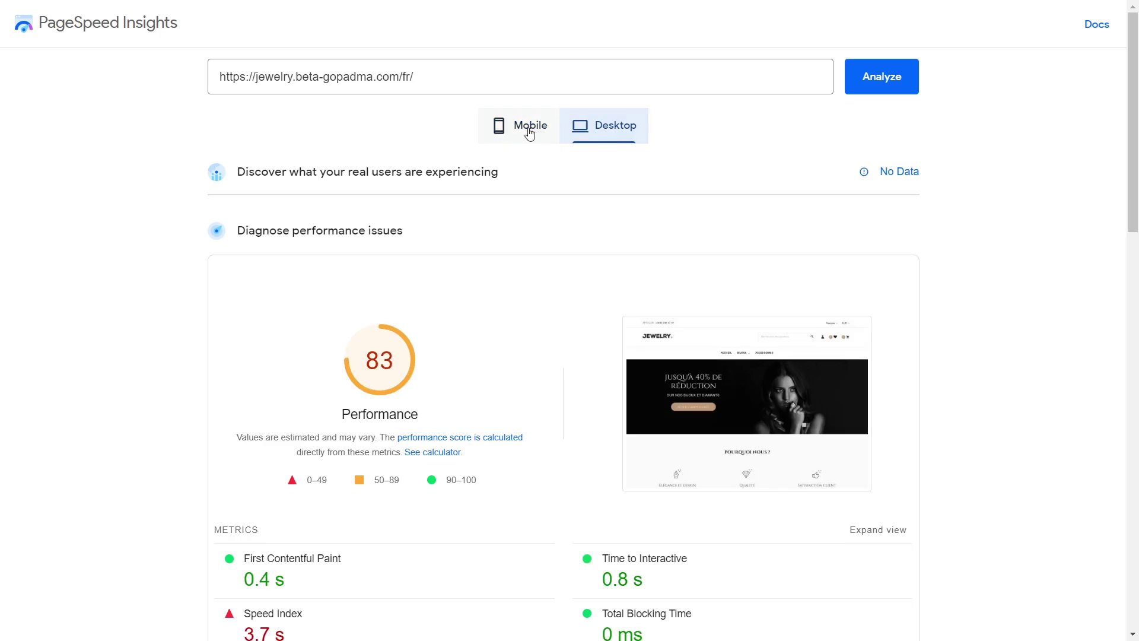
left_click(530, 136)
left_click(611, 126)
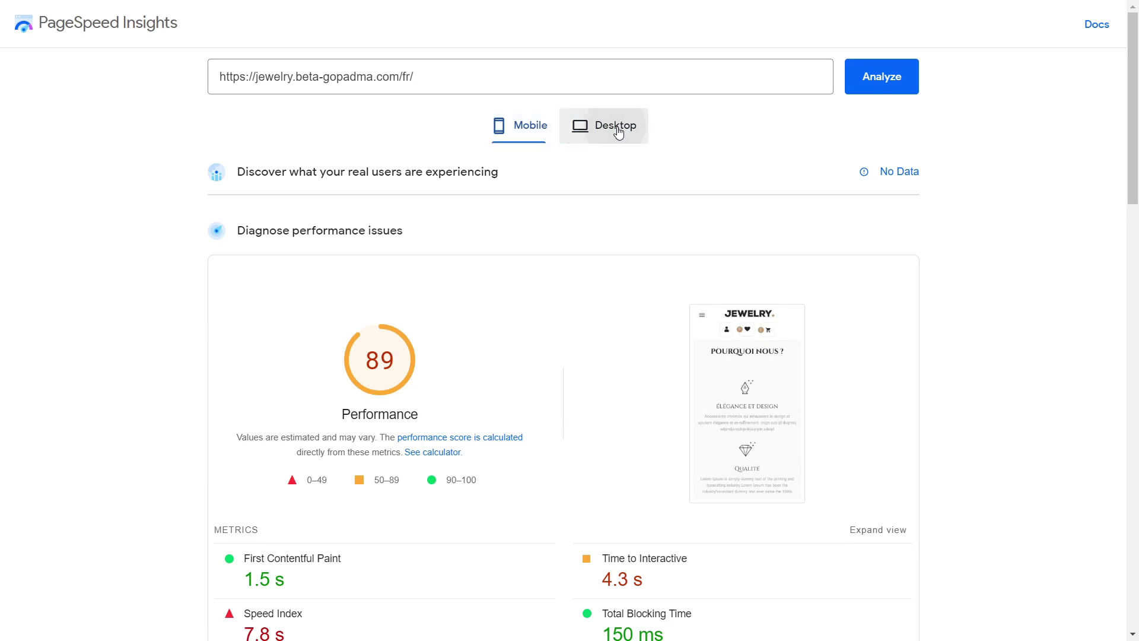
left_click(531, 129)
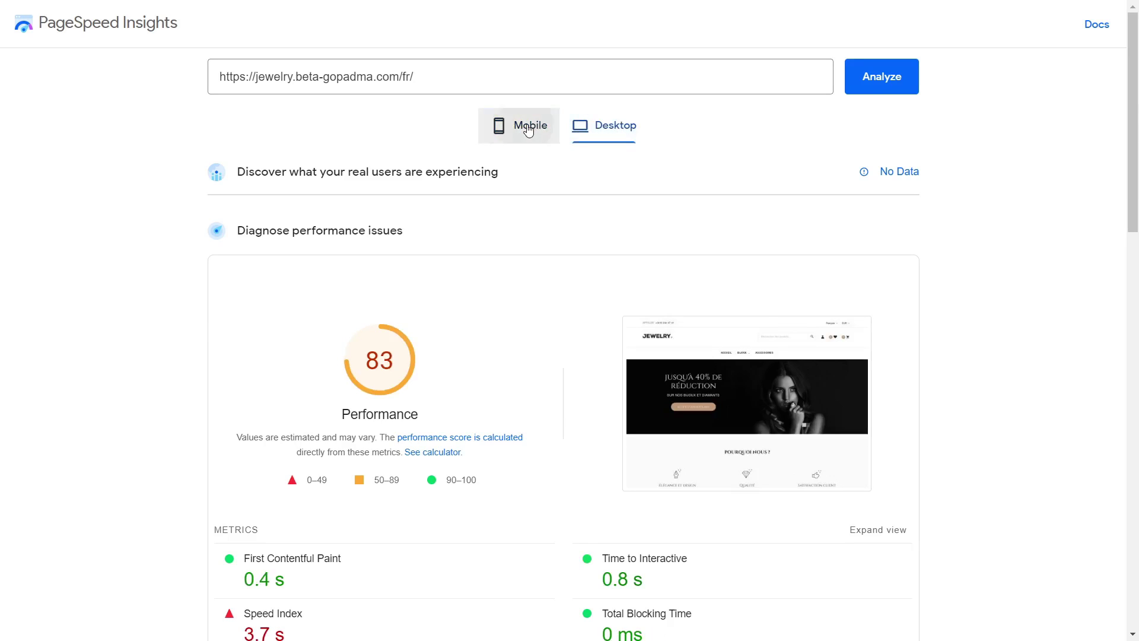
left_click(605, 125)
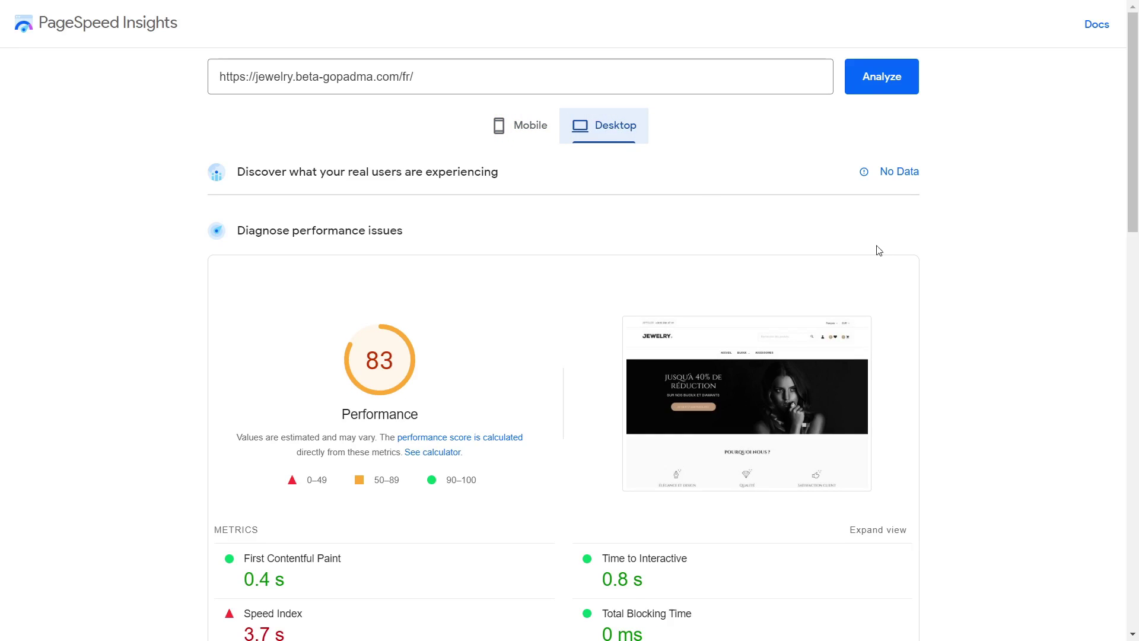
left_click(532, 127)
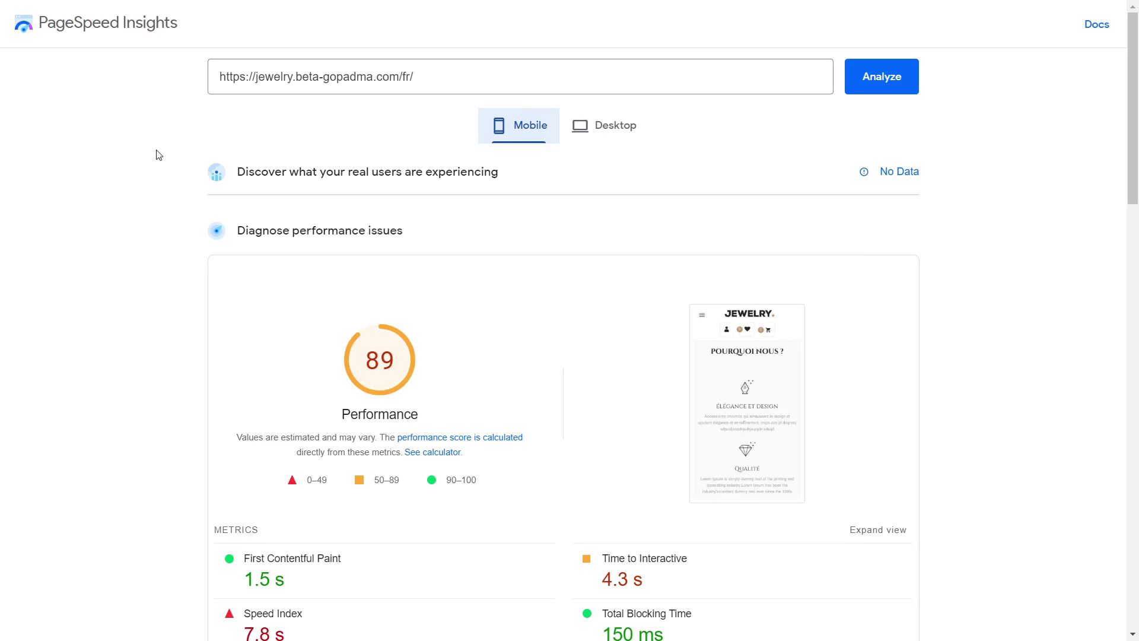
Examine the mobile metrics and opportunities, expanding the details for reducing initial server response time and unused CSS.
scroll(154, 166, "down", 3)
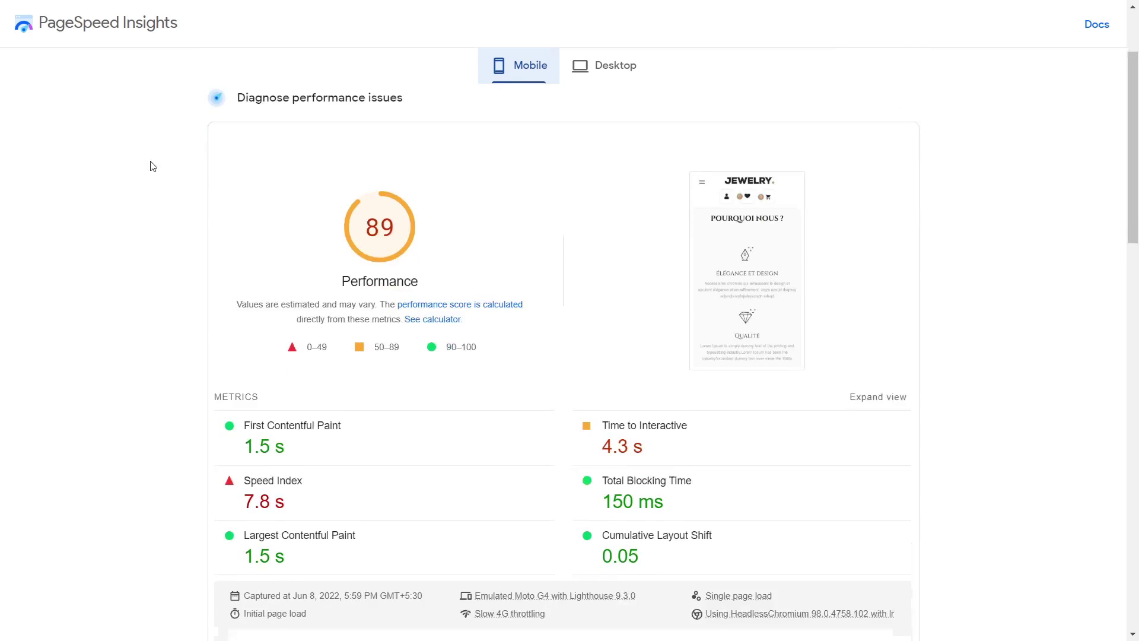
scroll(153, 166, "down", 10)
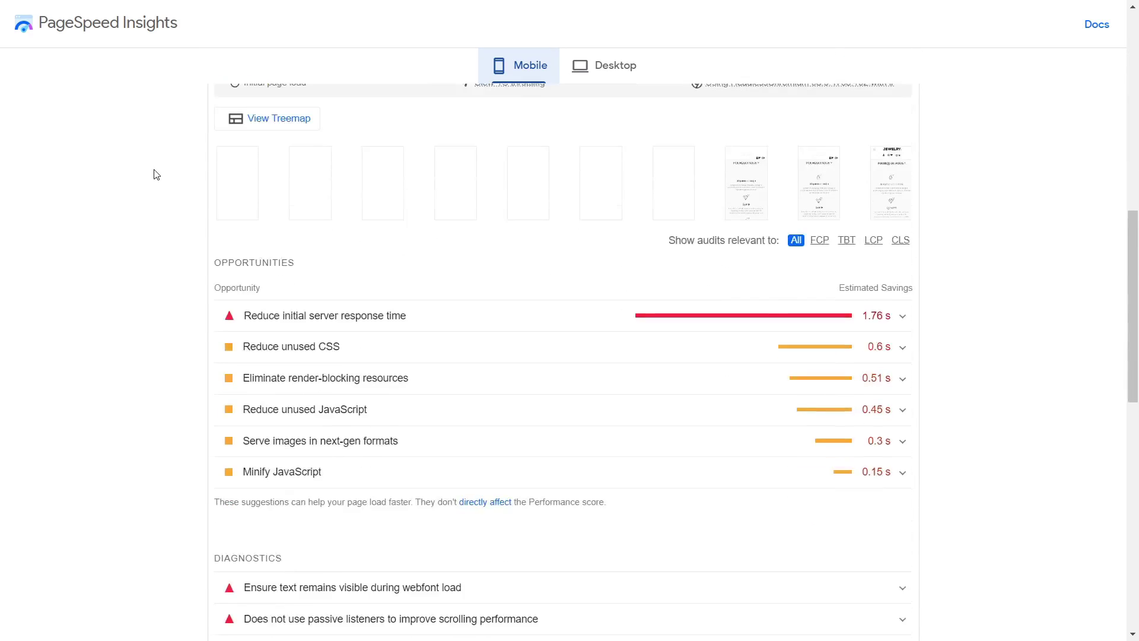
left_click(346, 241)
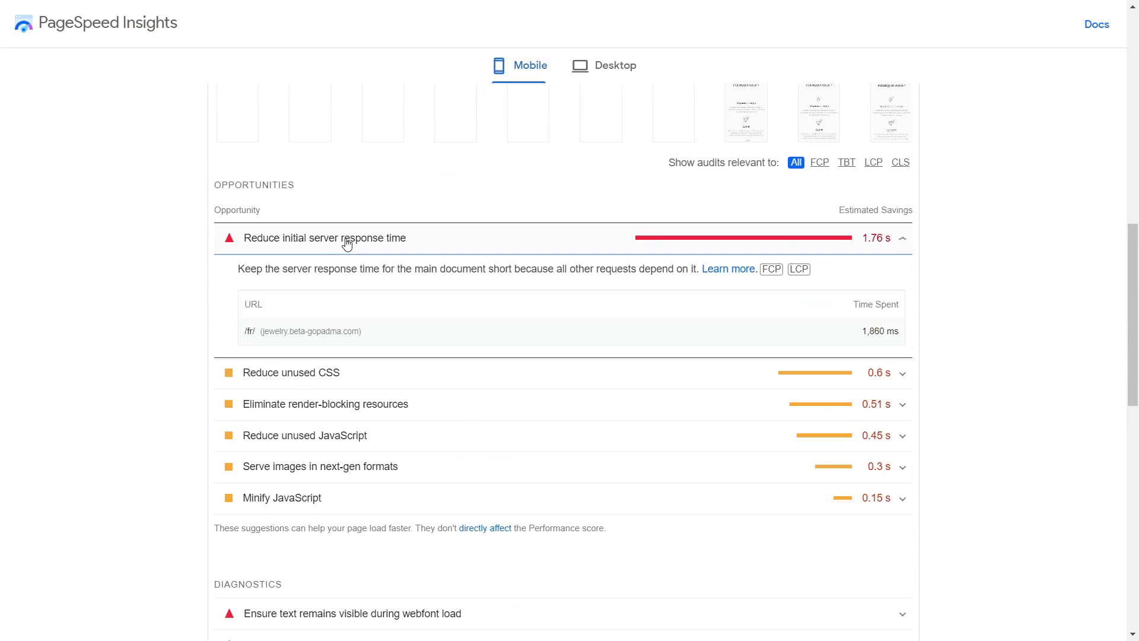
scroll(465, 287, "down", 1)
left_click(401, 297)
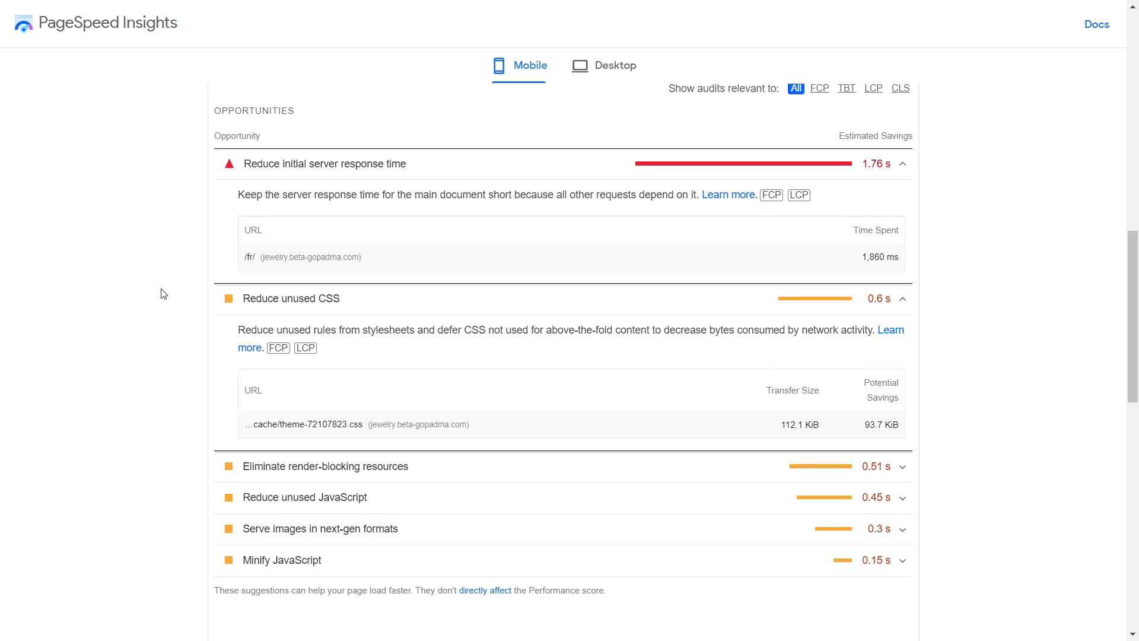
scroll(165, 295, "up", 3)
scroll(165, 296, "up", 6)
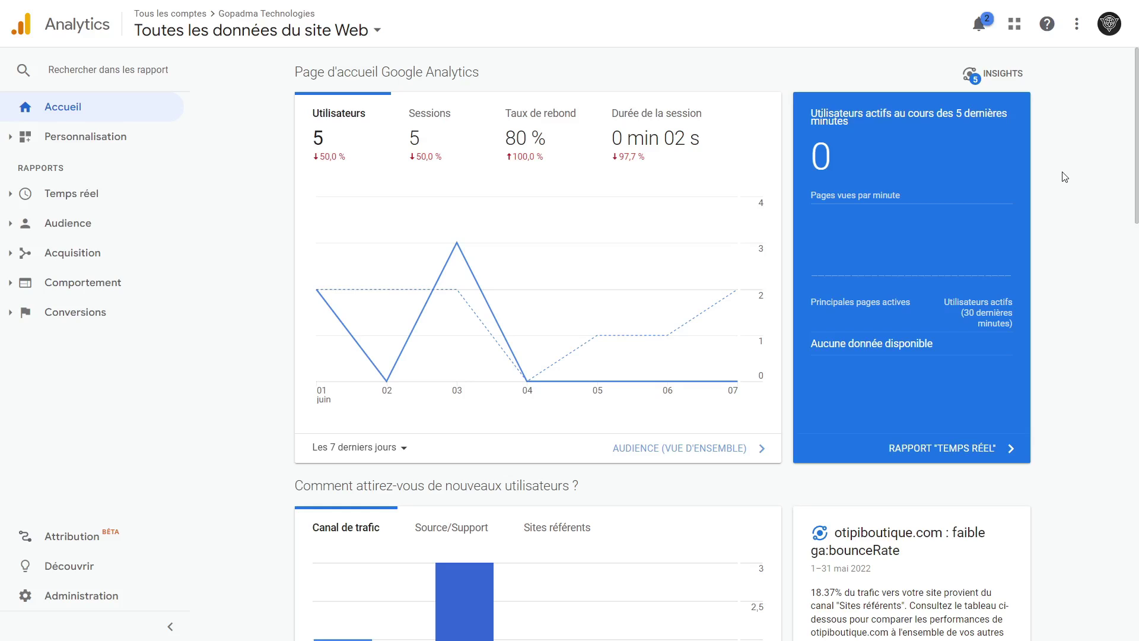
Switch to Google Analytics and review the home overview's traffic channels, active users, retention, visit hours, countries, devices and visited pages.
scroll(1068, 197, "down", 3)
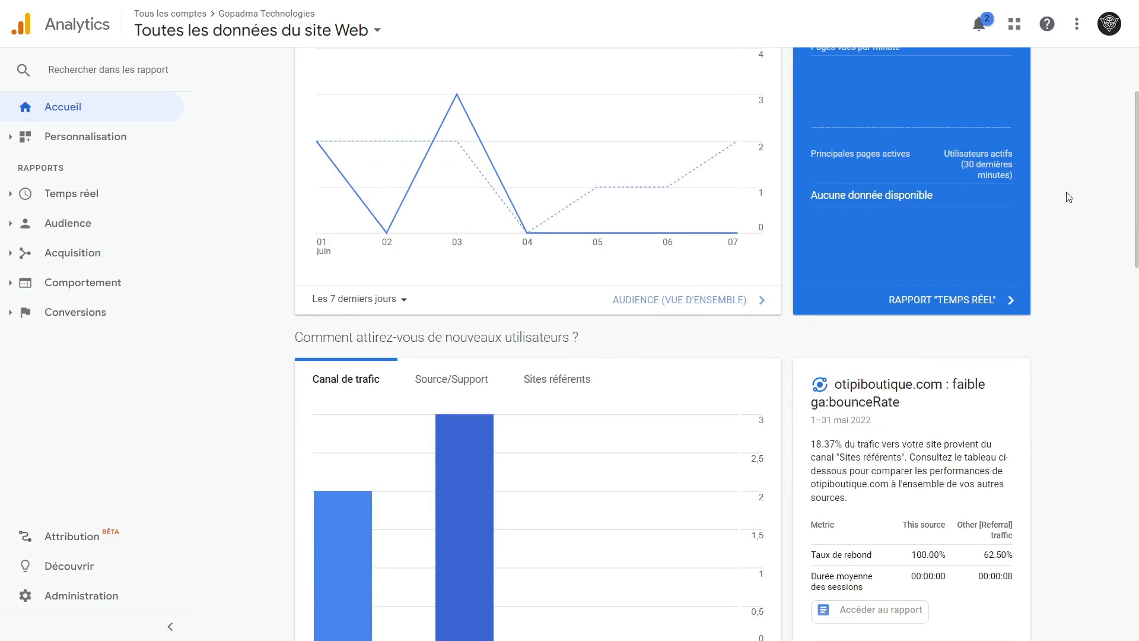
scroll(1069, 196, "down", 5)
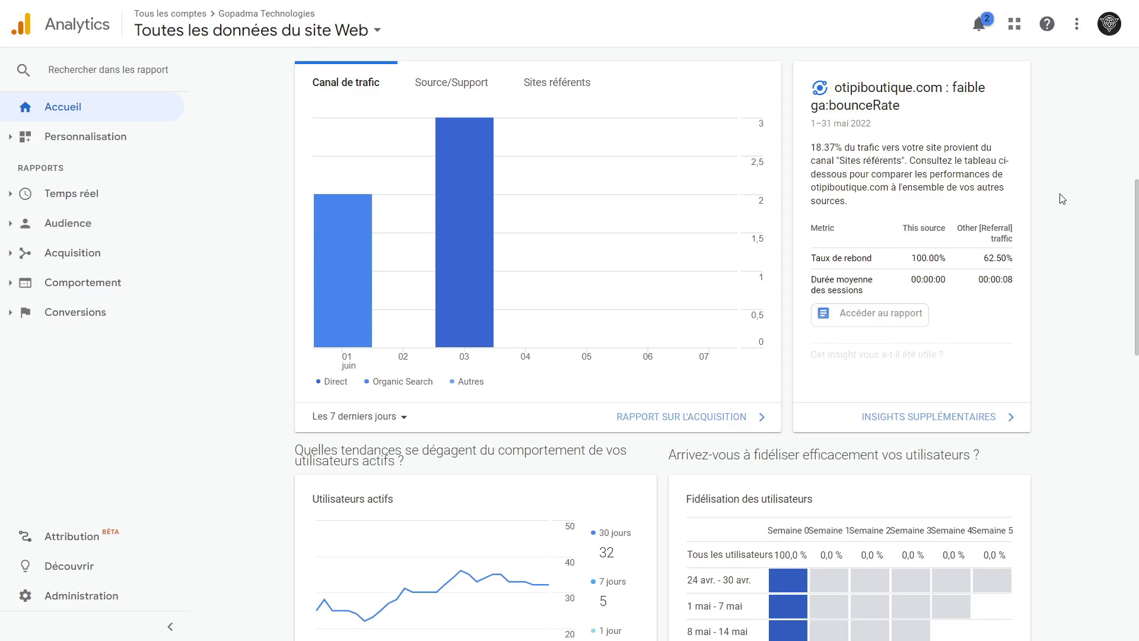
scroll(1074, 214, "down", 4)
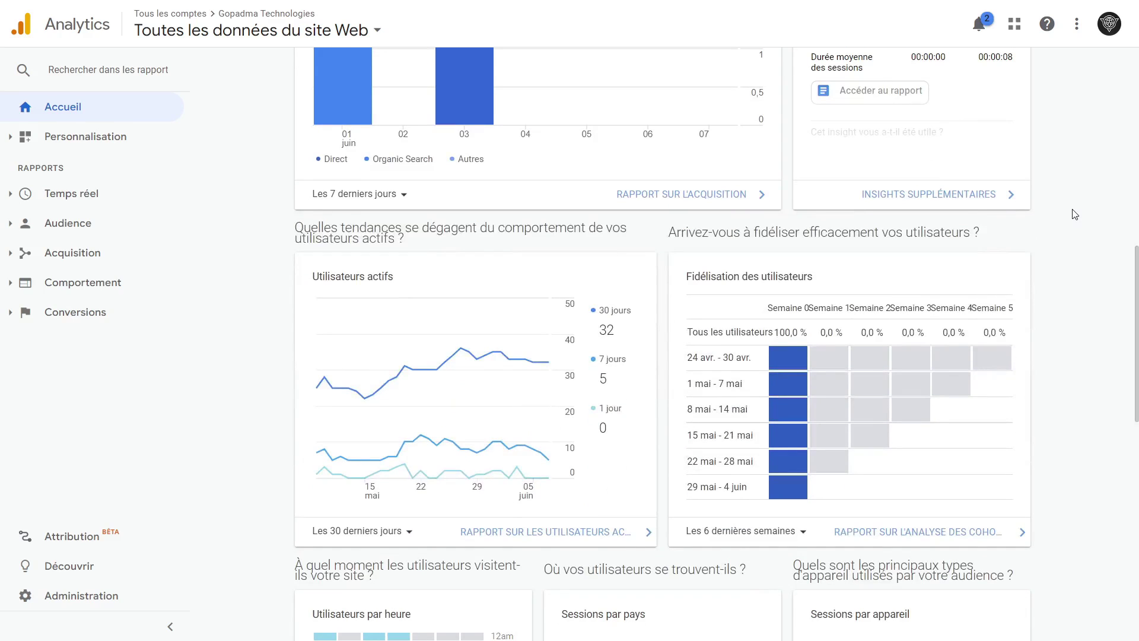
scroll(1075, 213, "down", 6)
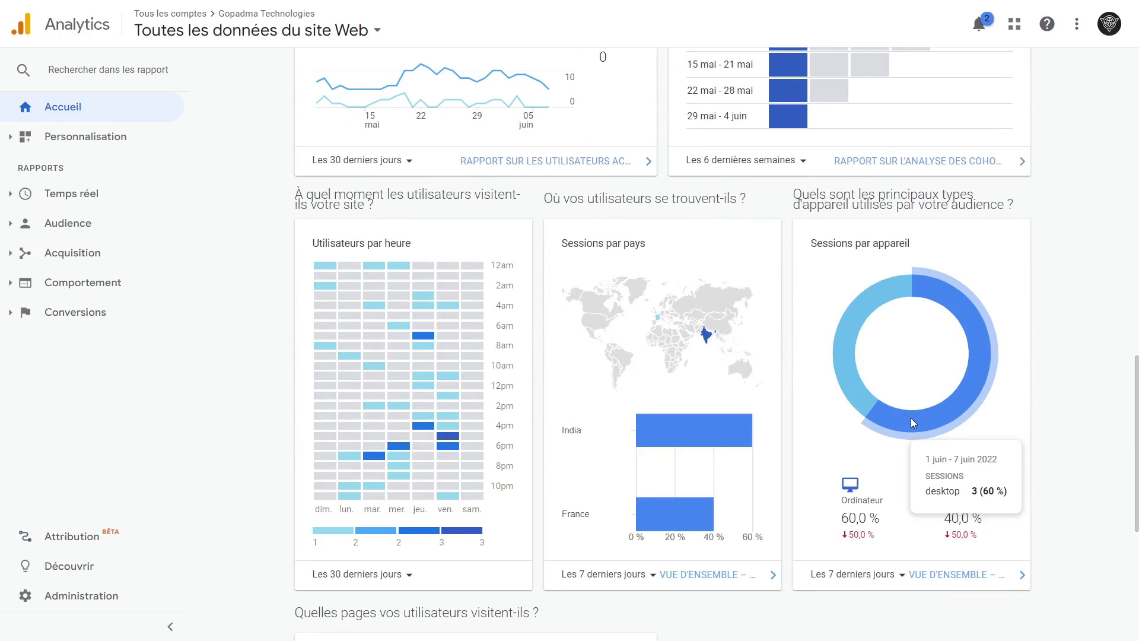
mouse_move(867, 321)
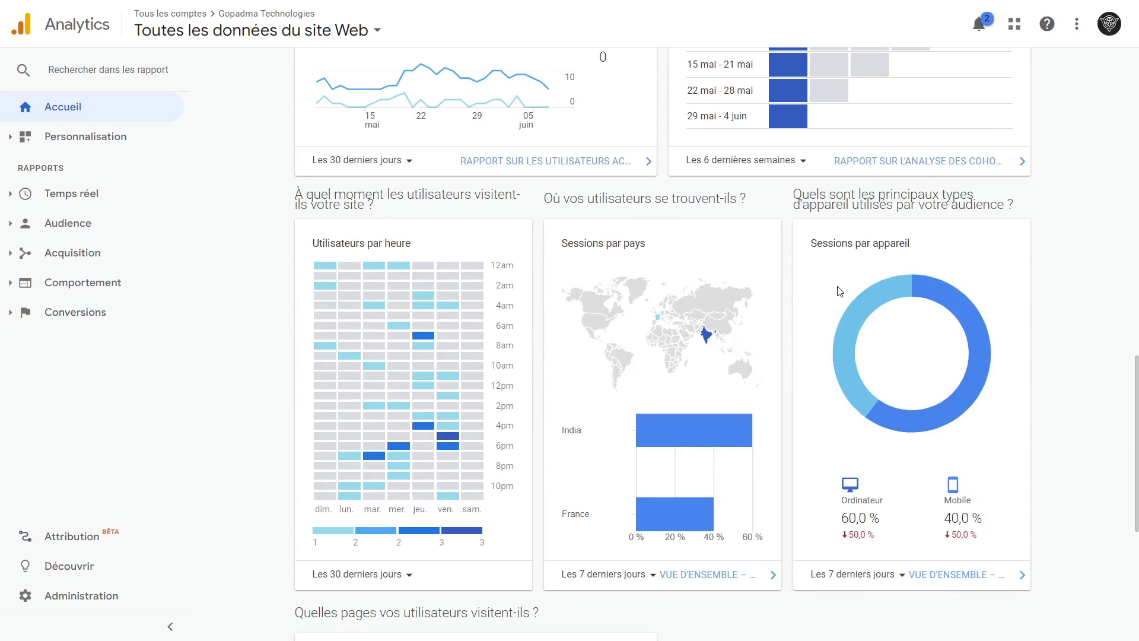
scroll(808, 272, "down", 1)
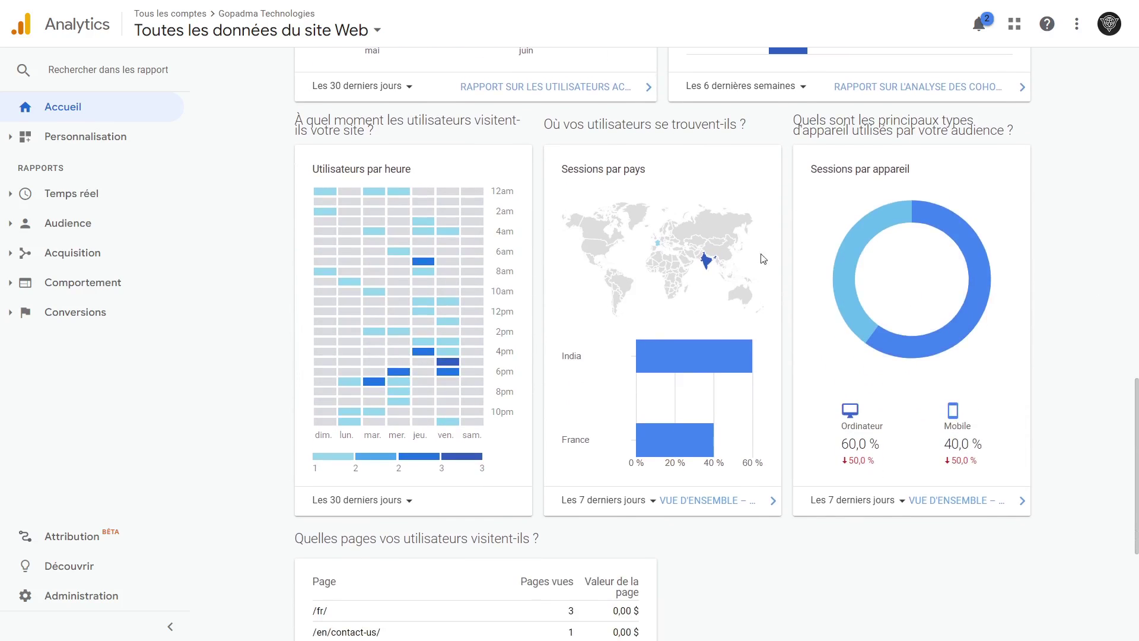
scroll(554, 236, "down", 2)
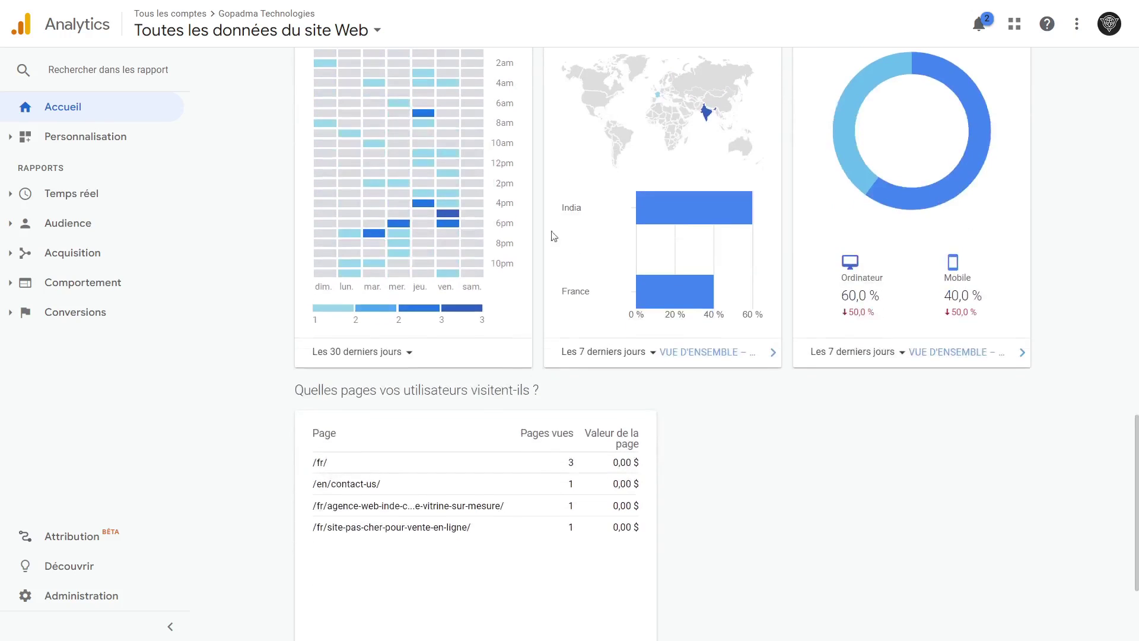
scroll(480, 172, "down", 2)
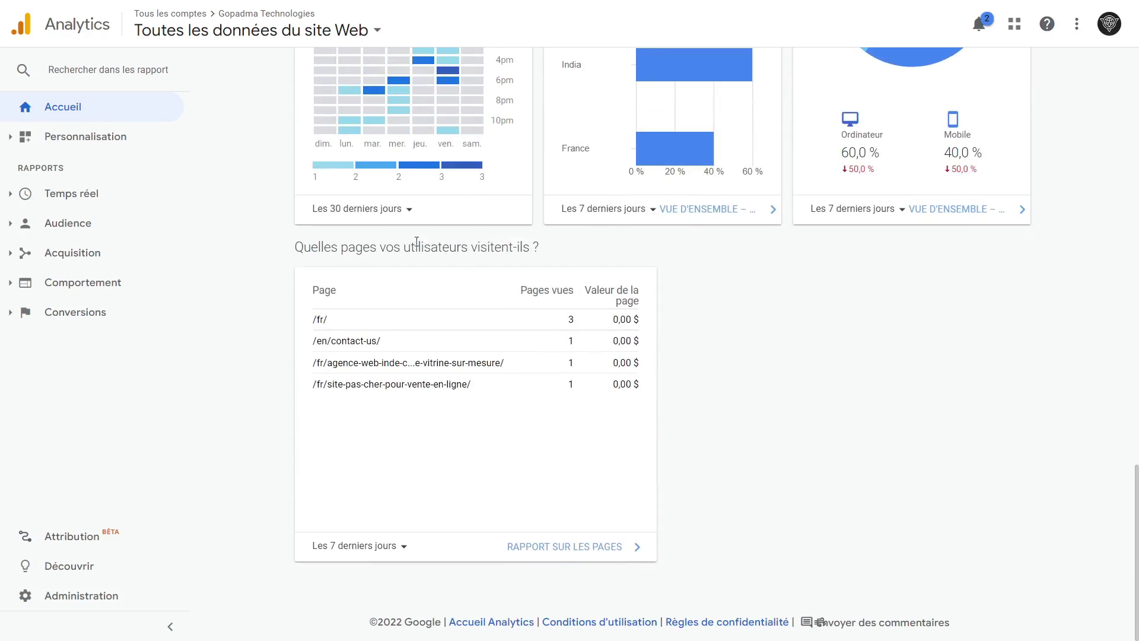
Return to the active users trend and user retention charts in the home overview.
scroll(587, 396, "up", 6)
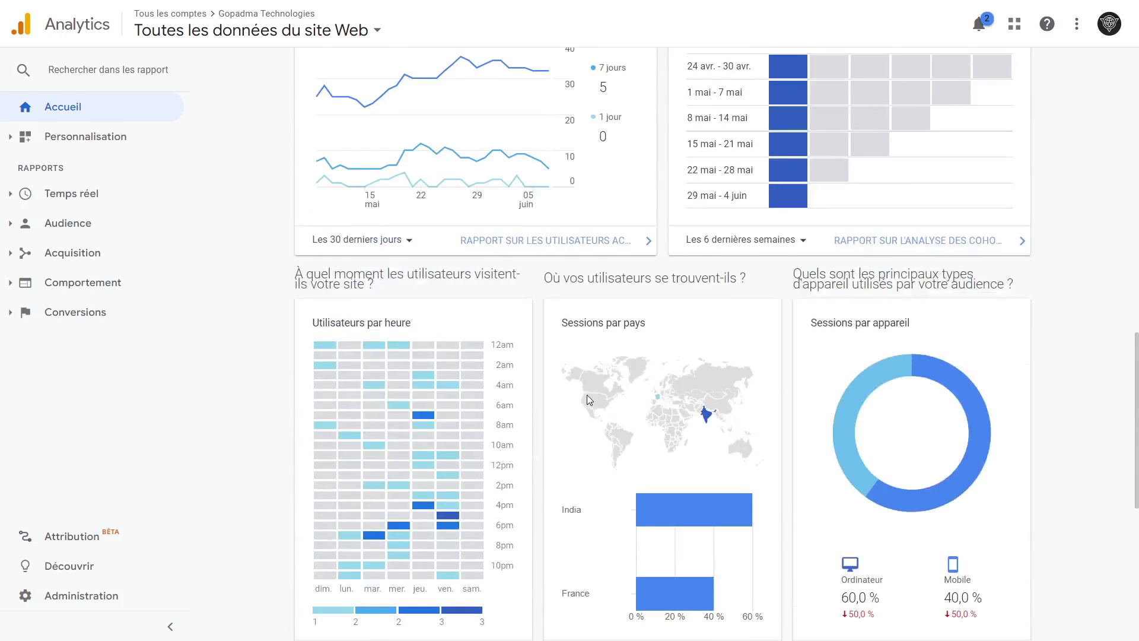
scroll(586, 394, "up", 2)
scroll(585, 234, "up", 1)
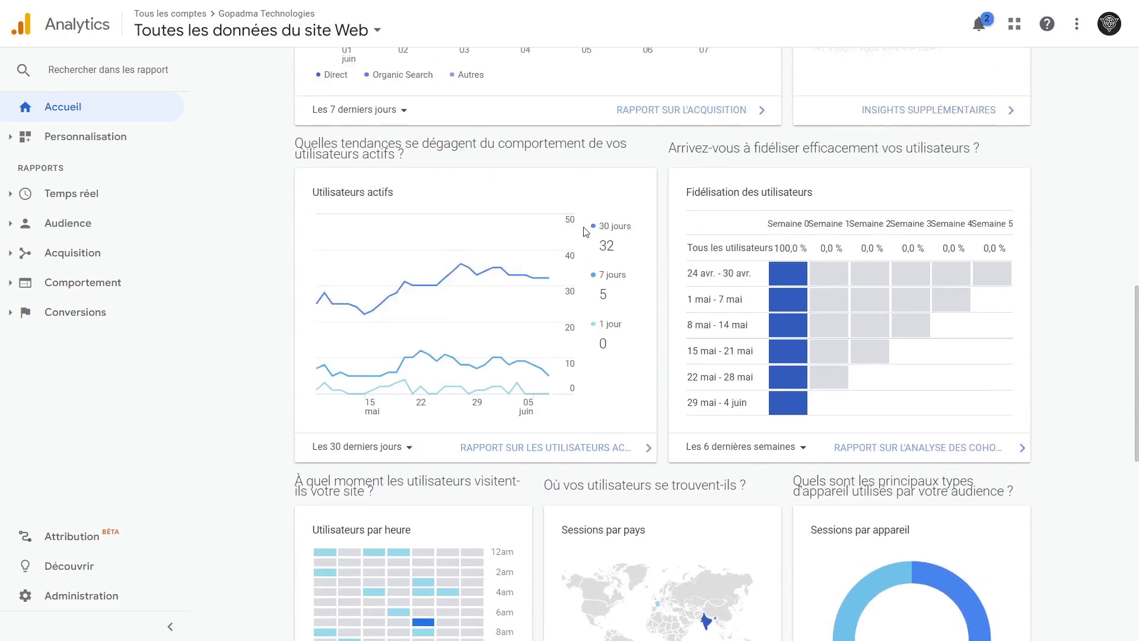
scroll(586, 231, "up", 1)
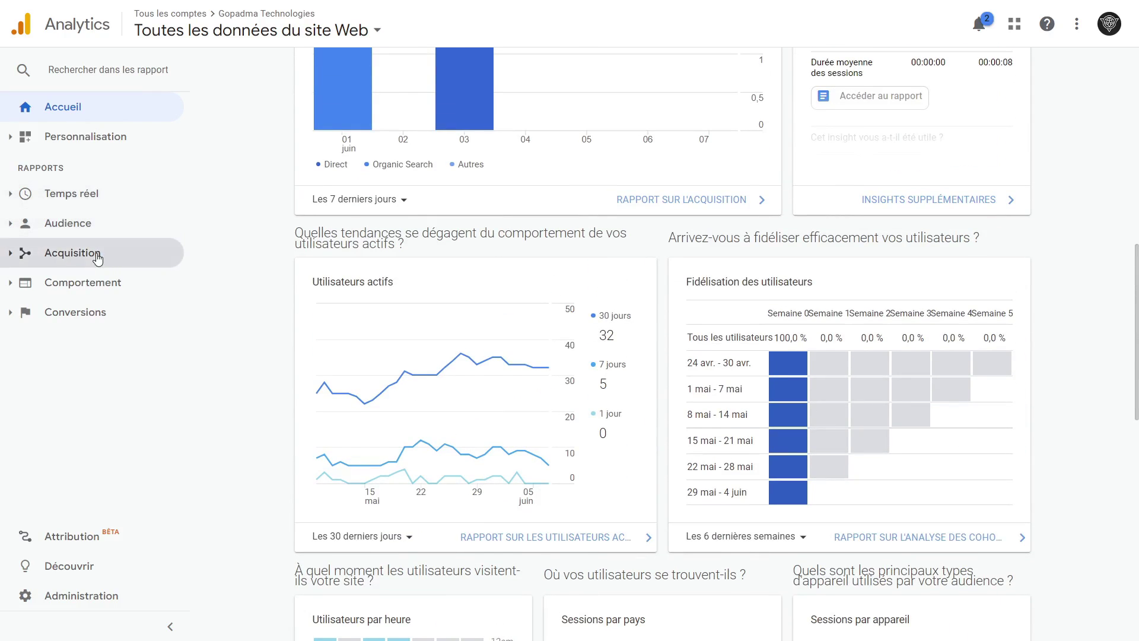
Switch to Google Search Console and review the overview's performance, coverage and experience sections for the site.
scroll(258, 182, "up", 10)
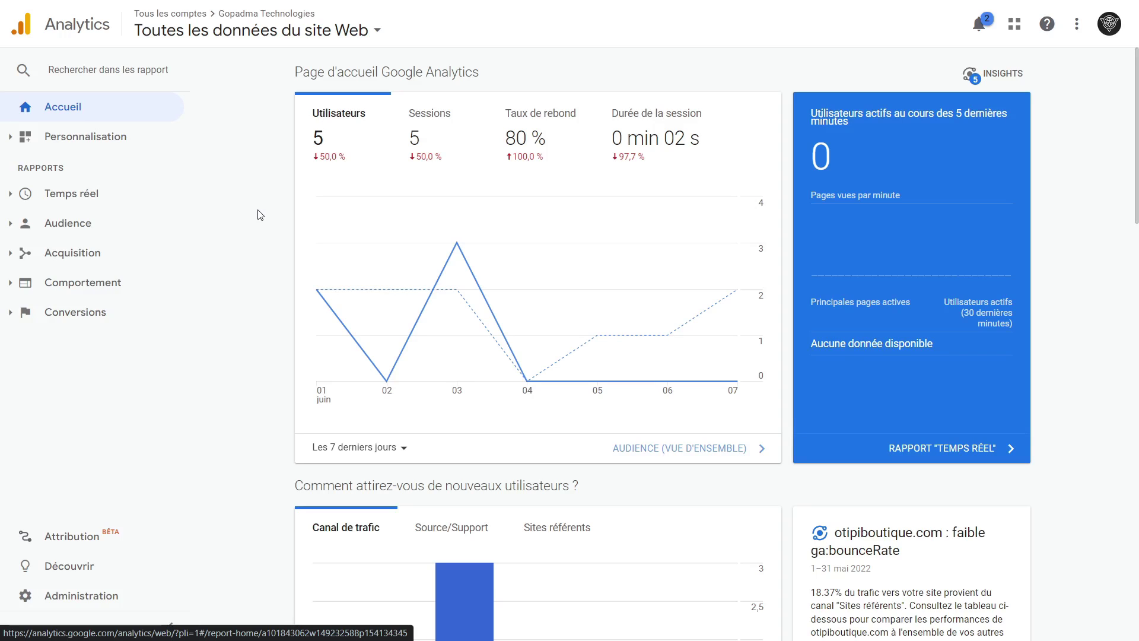
key("ctrl+Tab")
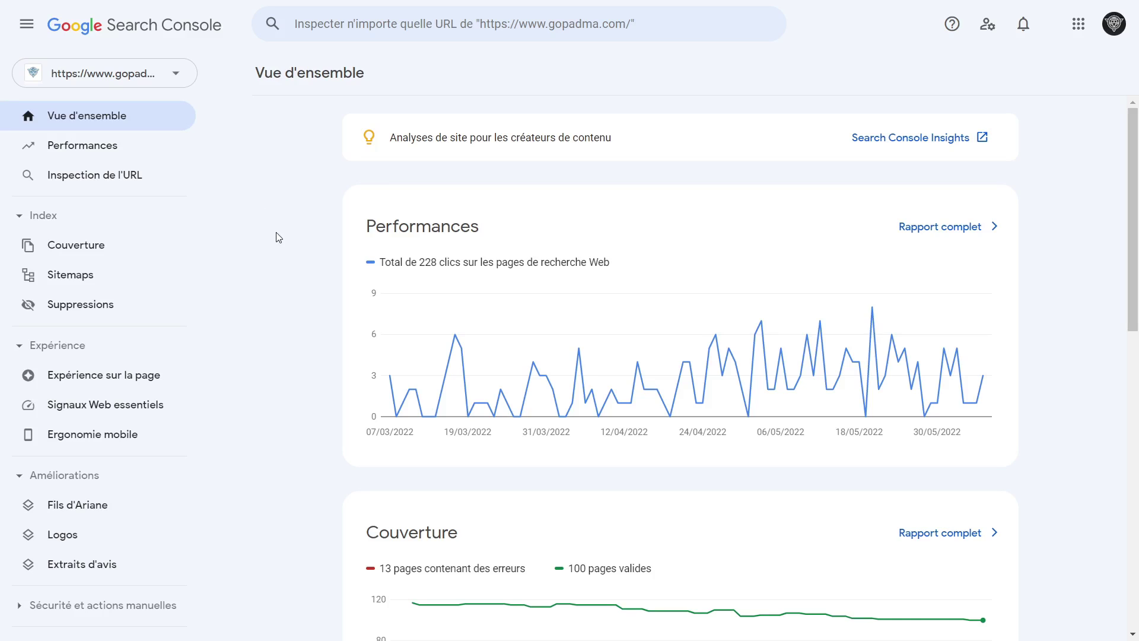
scroll(278, 238, "down", 3)
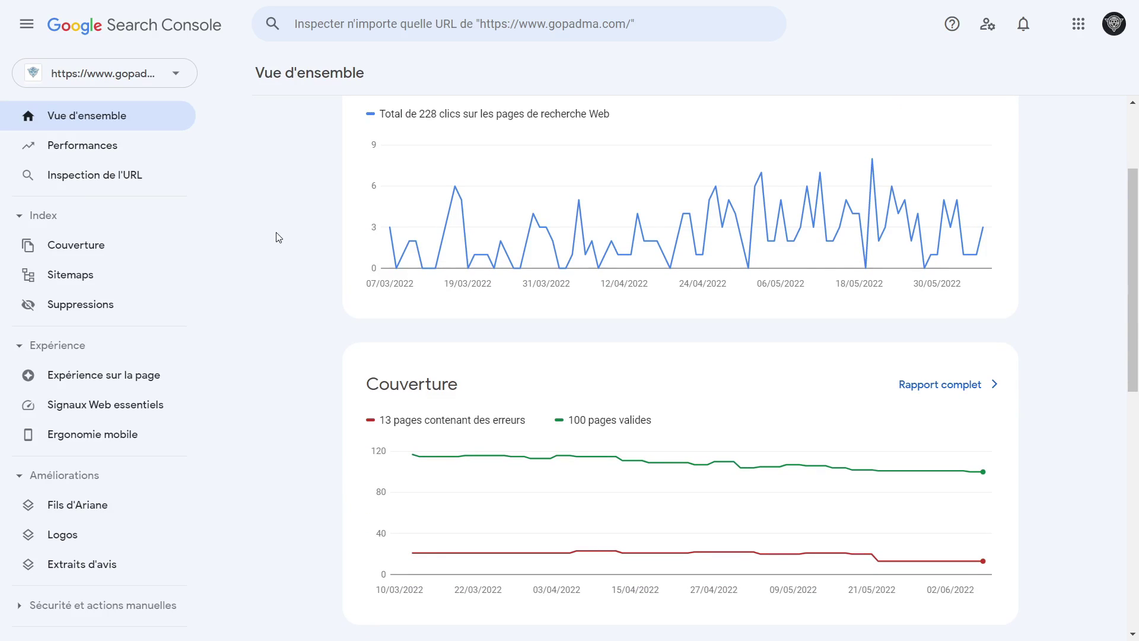
scroll(300, 247, "up", 3)
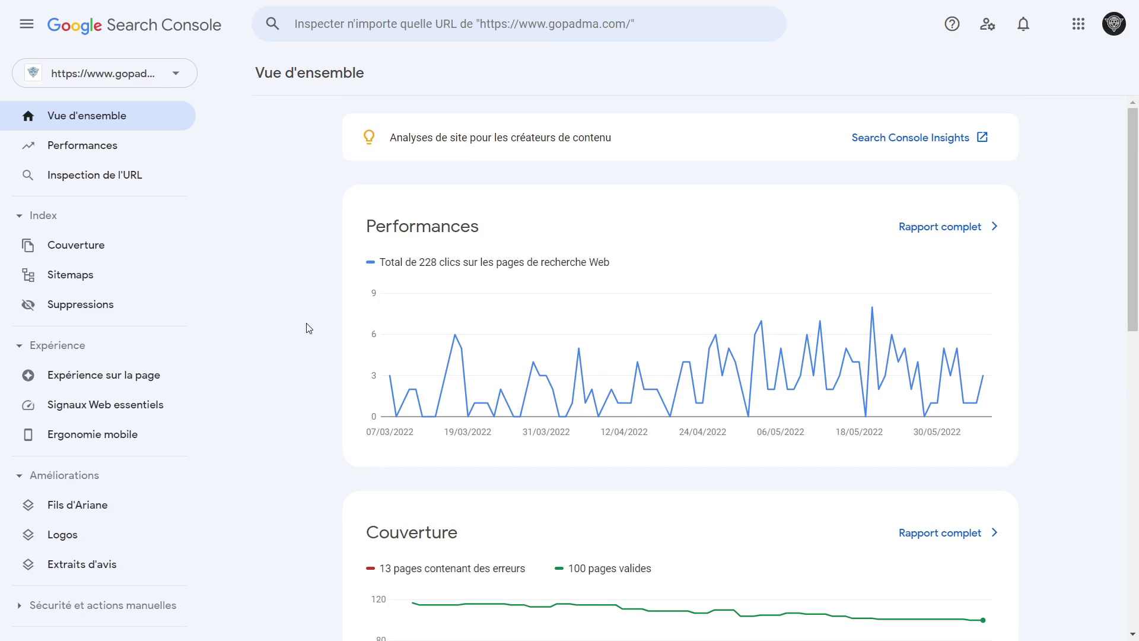
scroll(308, 328, "down", 3)
scroll(307, 328, "down", 6)
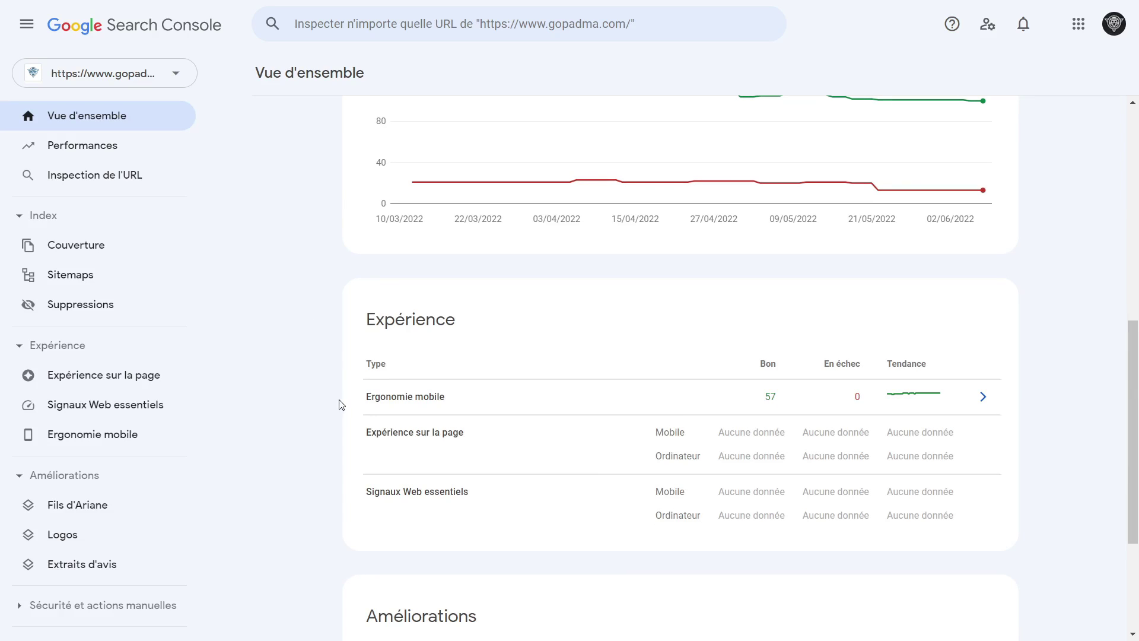
scroll(552, 460, "up", 5)
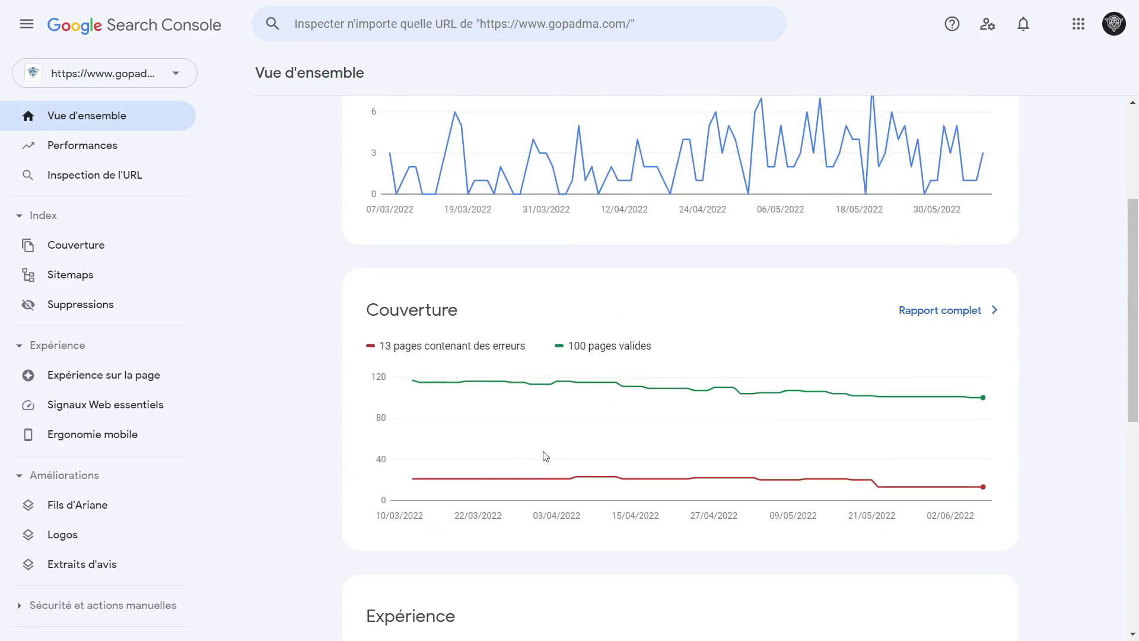
scroll(383, 335, "down", 5)
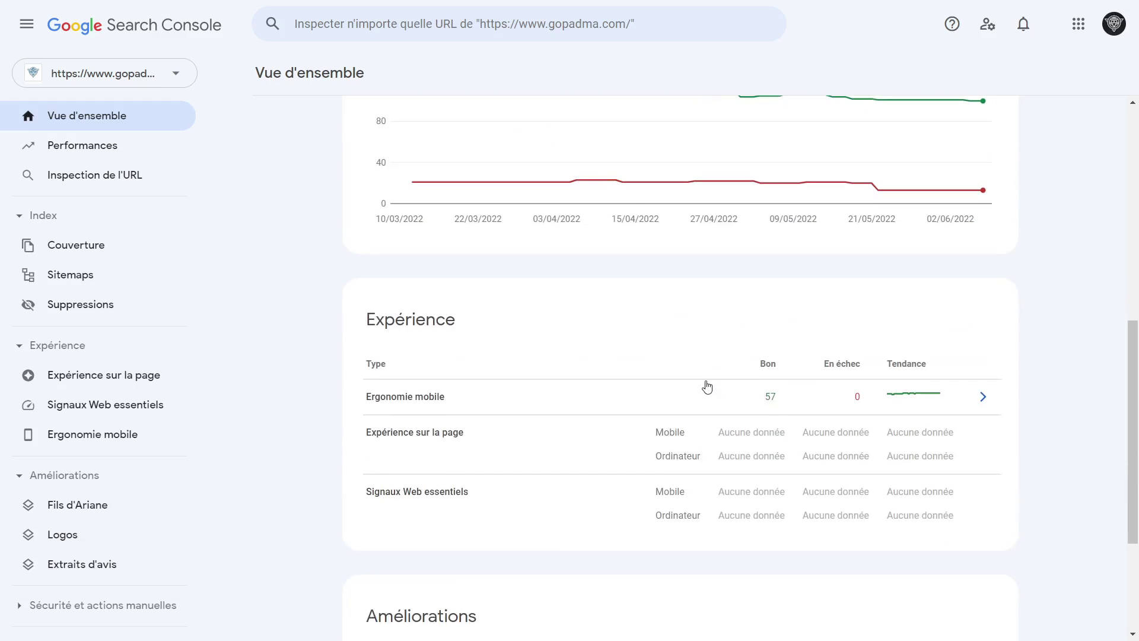
Open the Couverture report to examine the page errors and their details, and return to the overview.
left_click(87, 252)
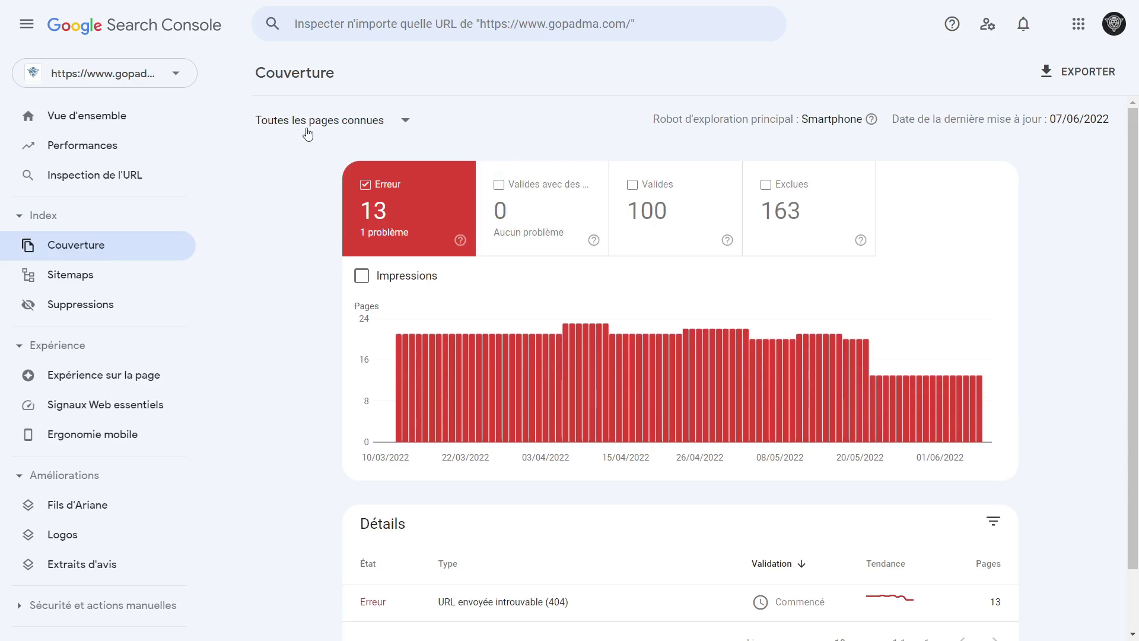
scroll(247, 295, "down", 1)
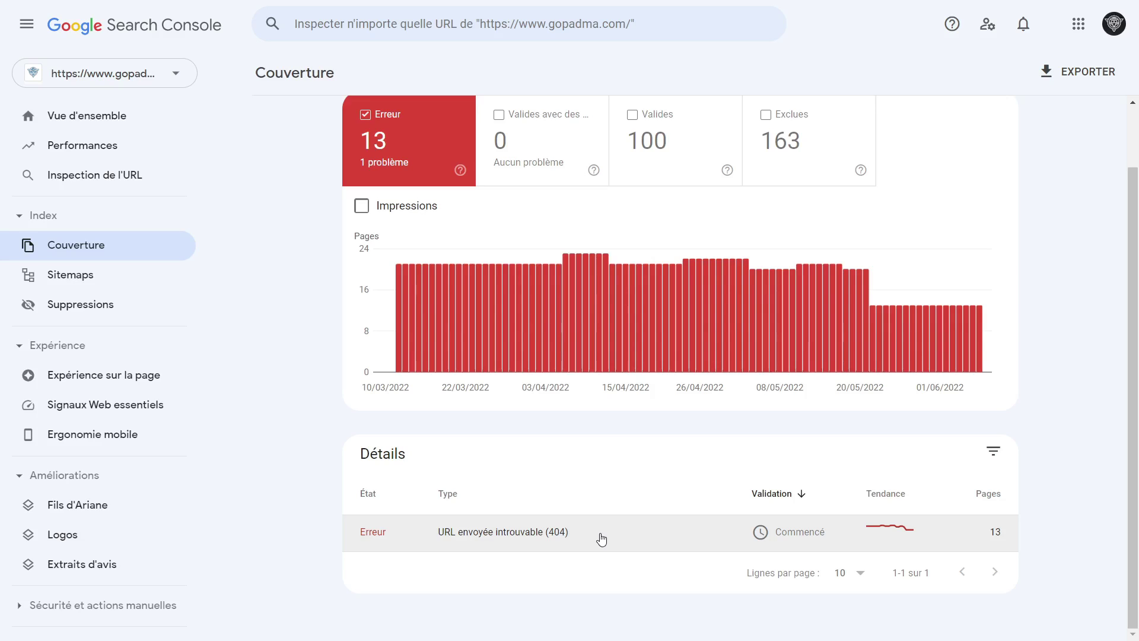
scroll(290, 257, "up", 2)
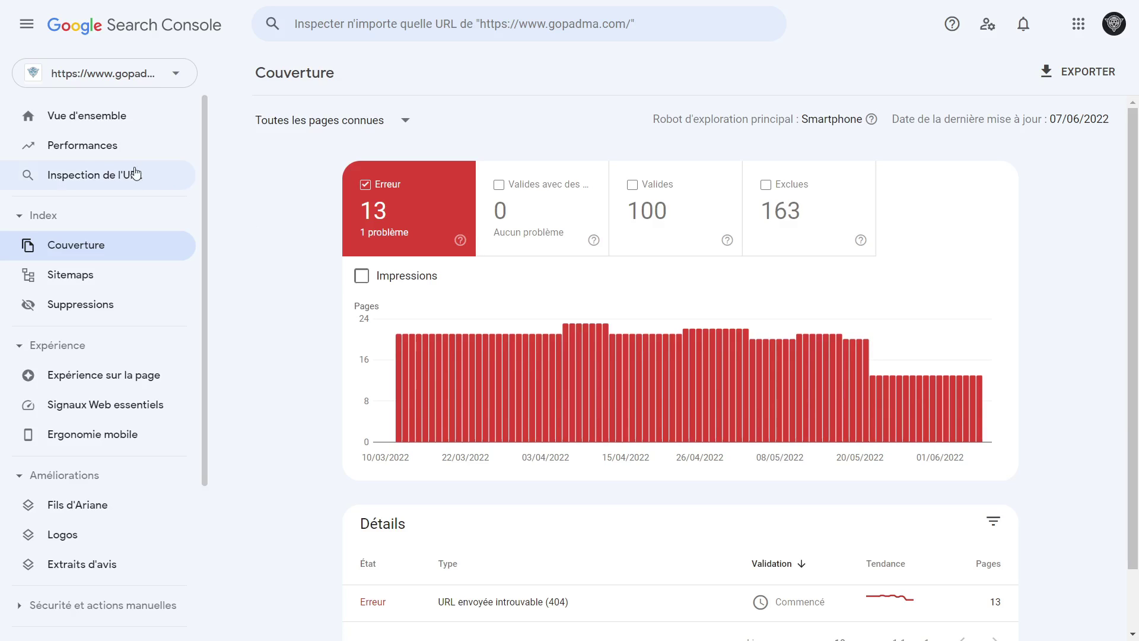
left_click(94, 124)
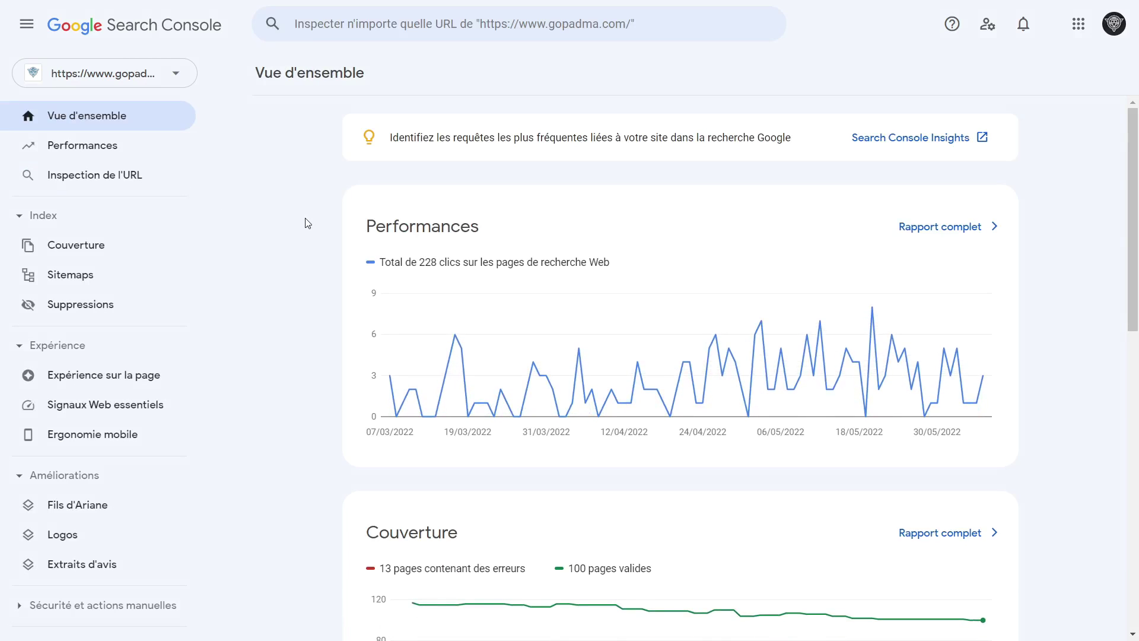